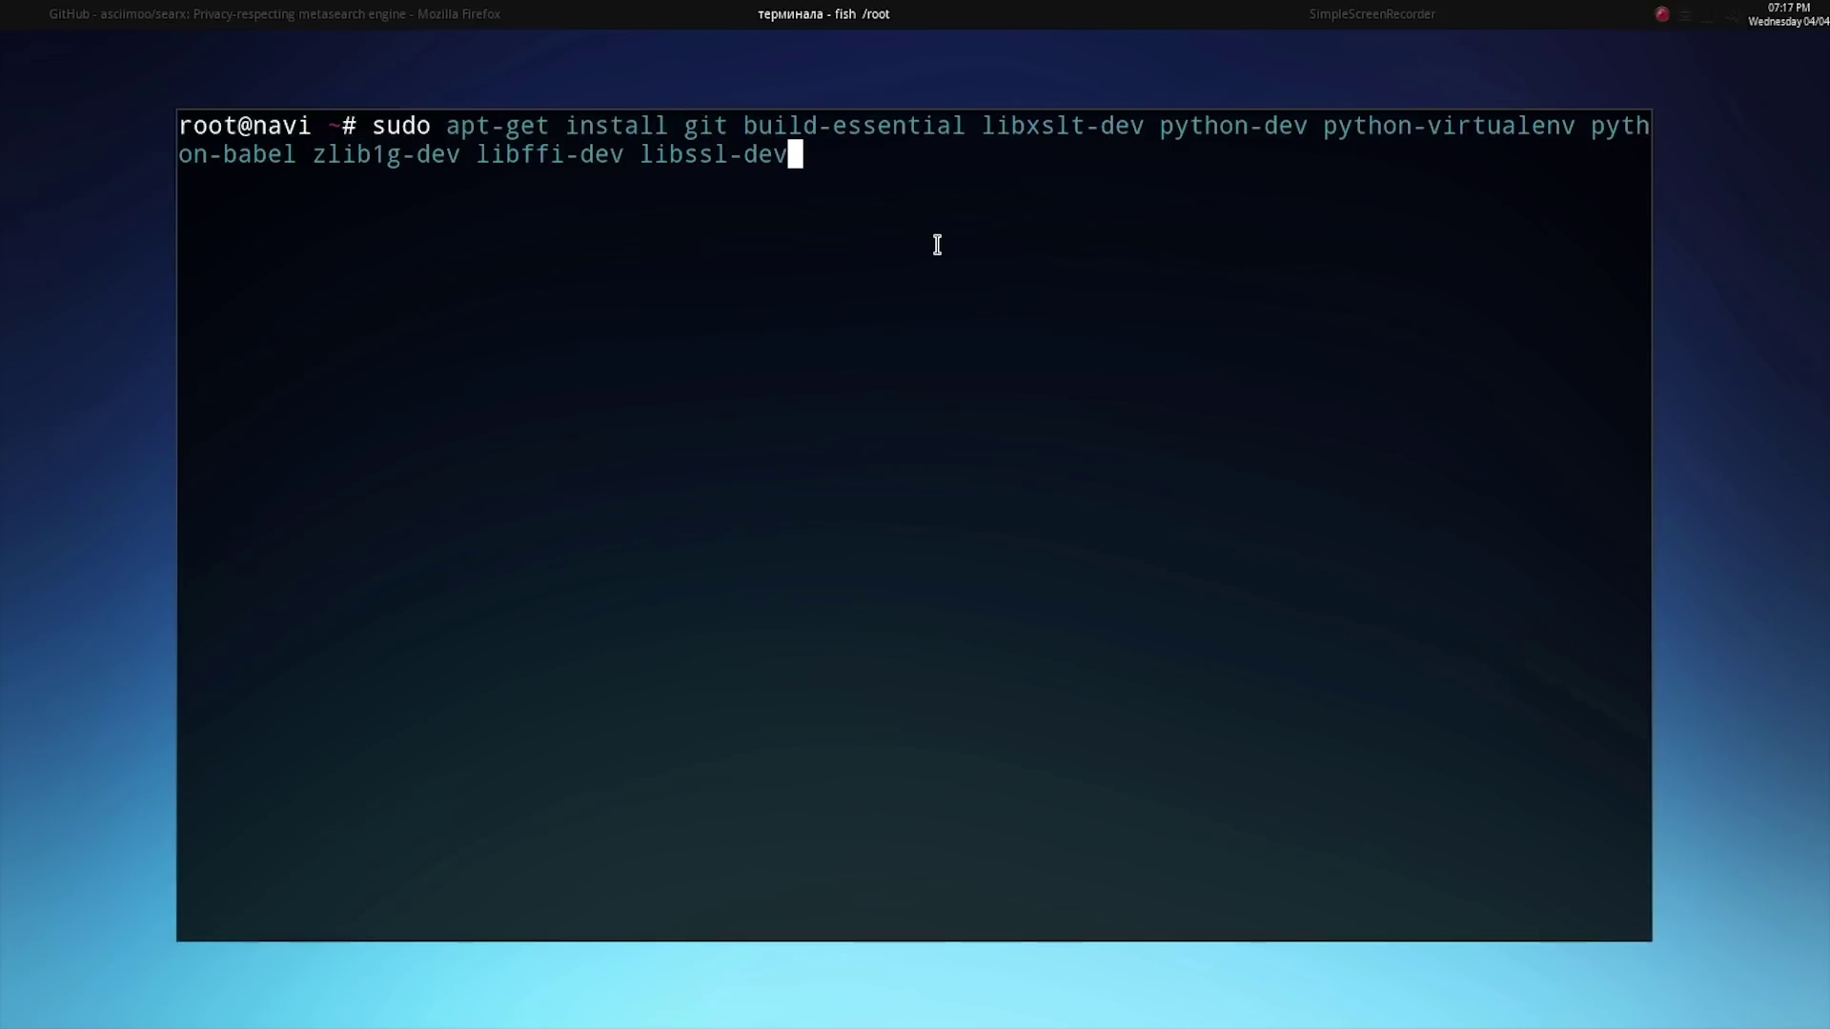
- Abandon the pending install command and change into /usr/local/
key(ctrl+c)
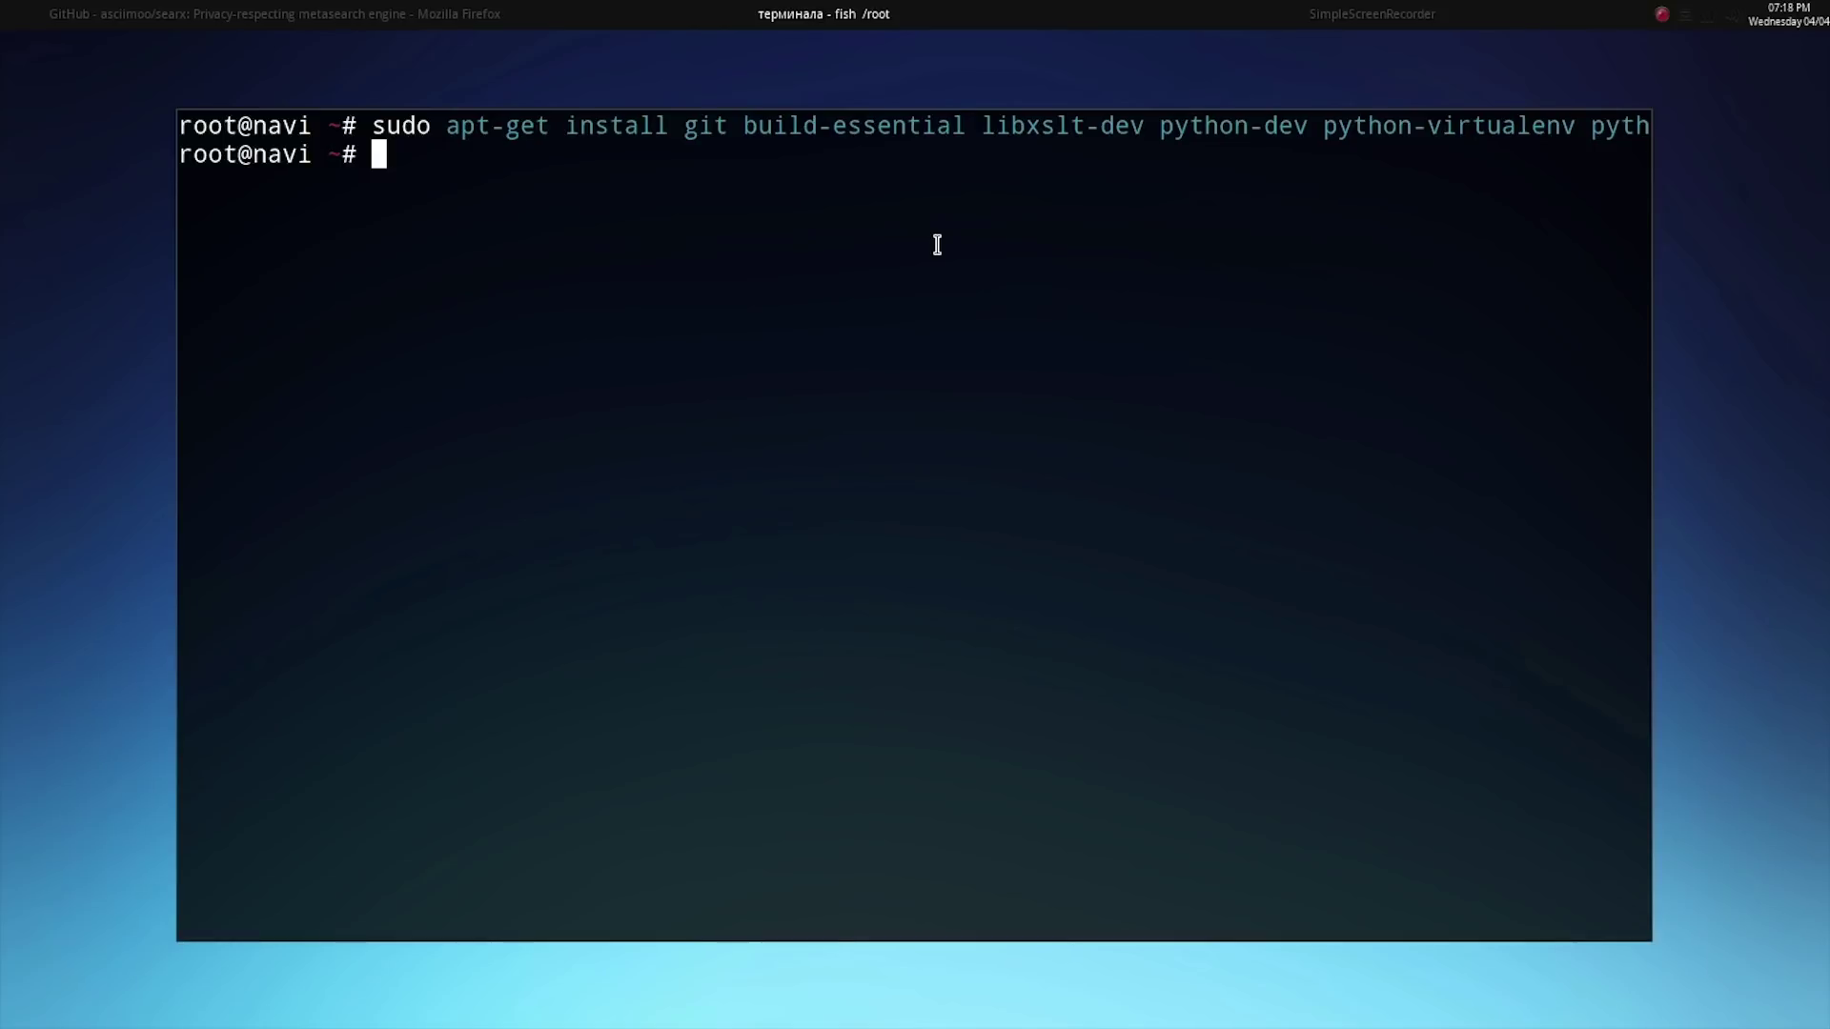
text(cd /)
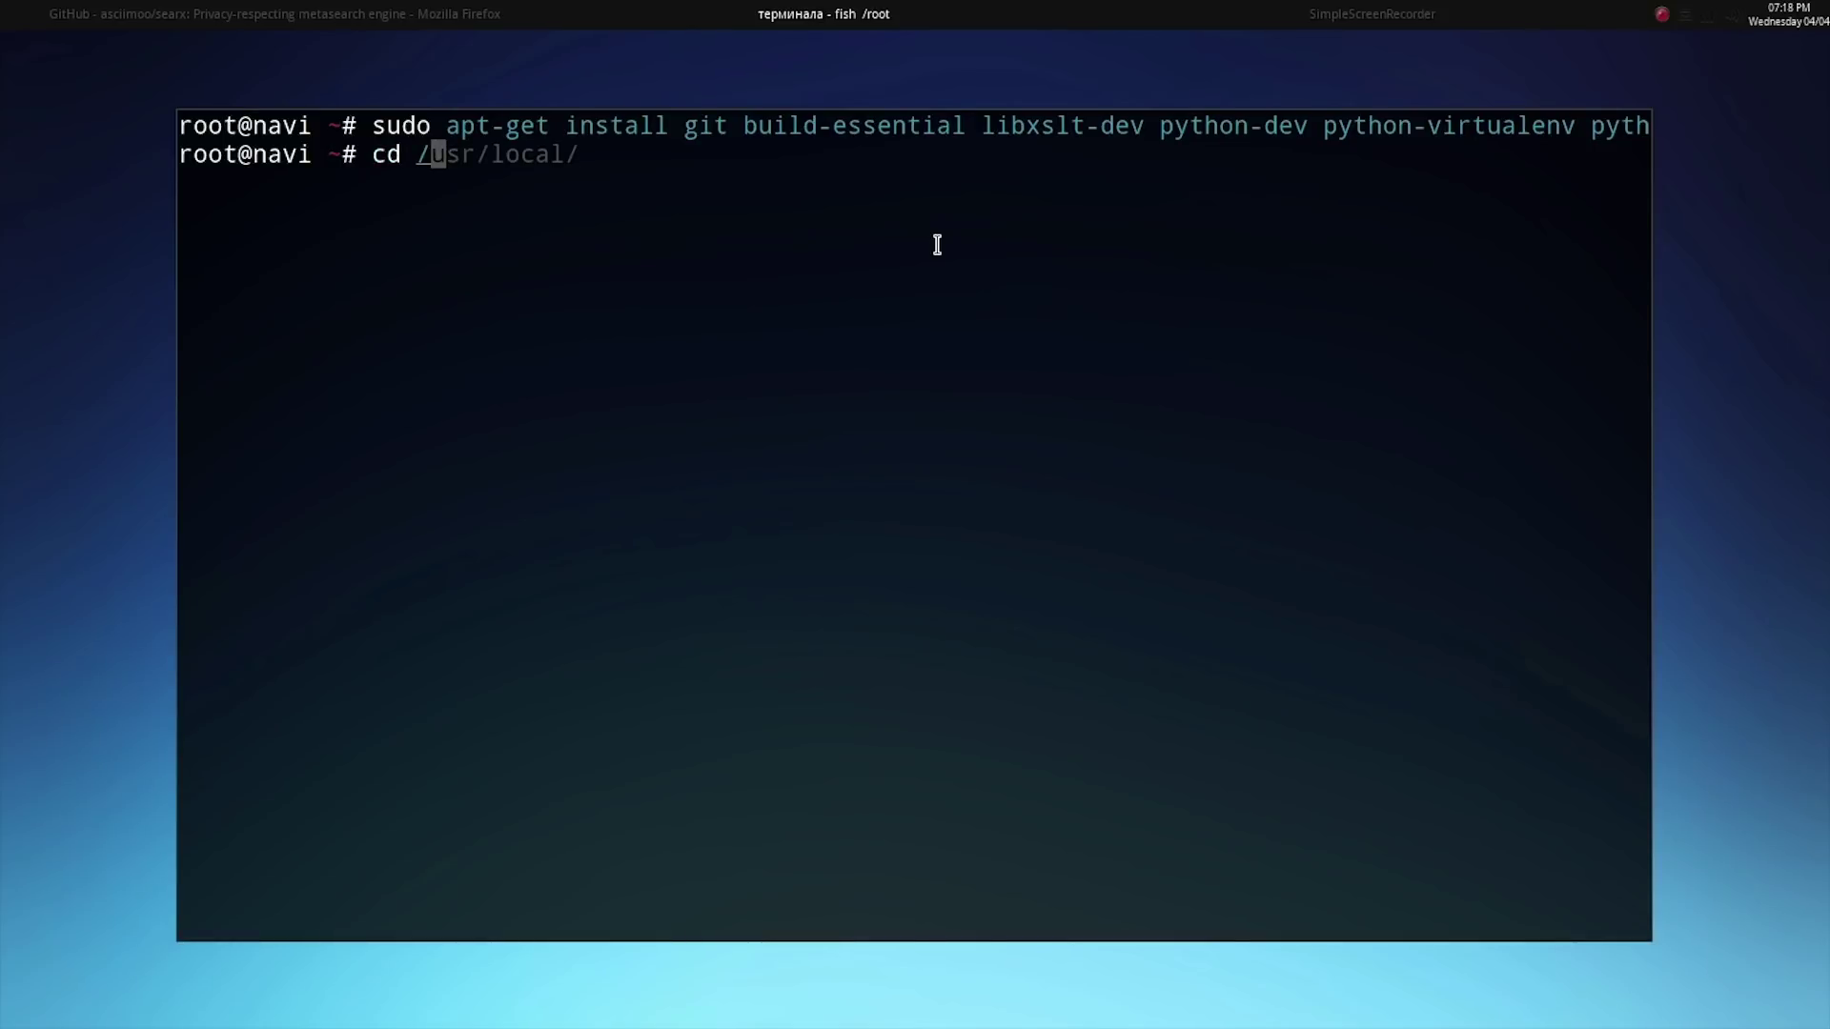
text(usr/local/)
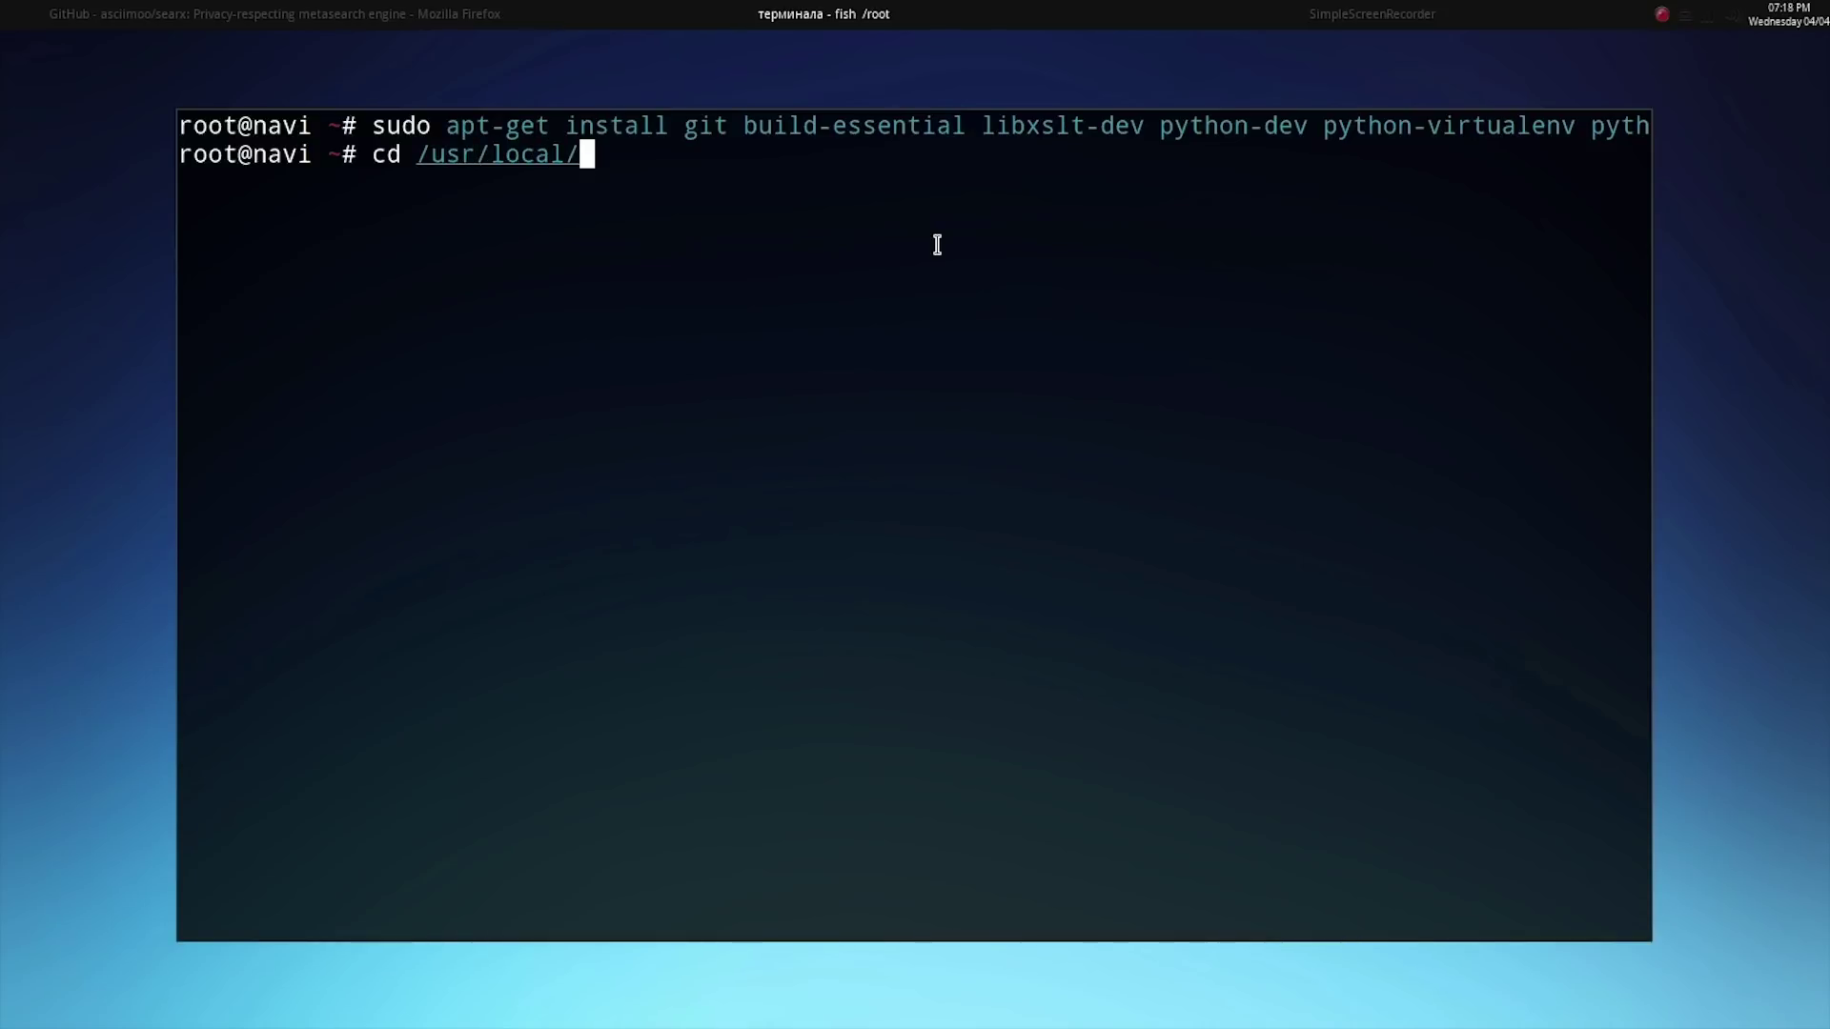
key(Return)
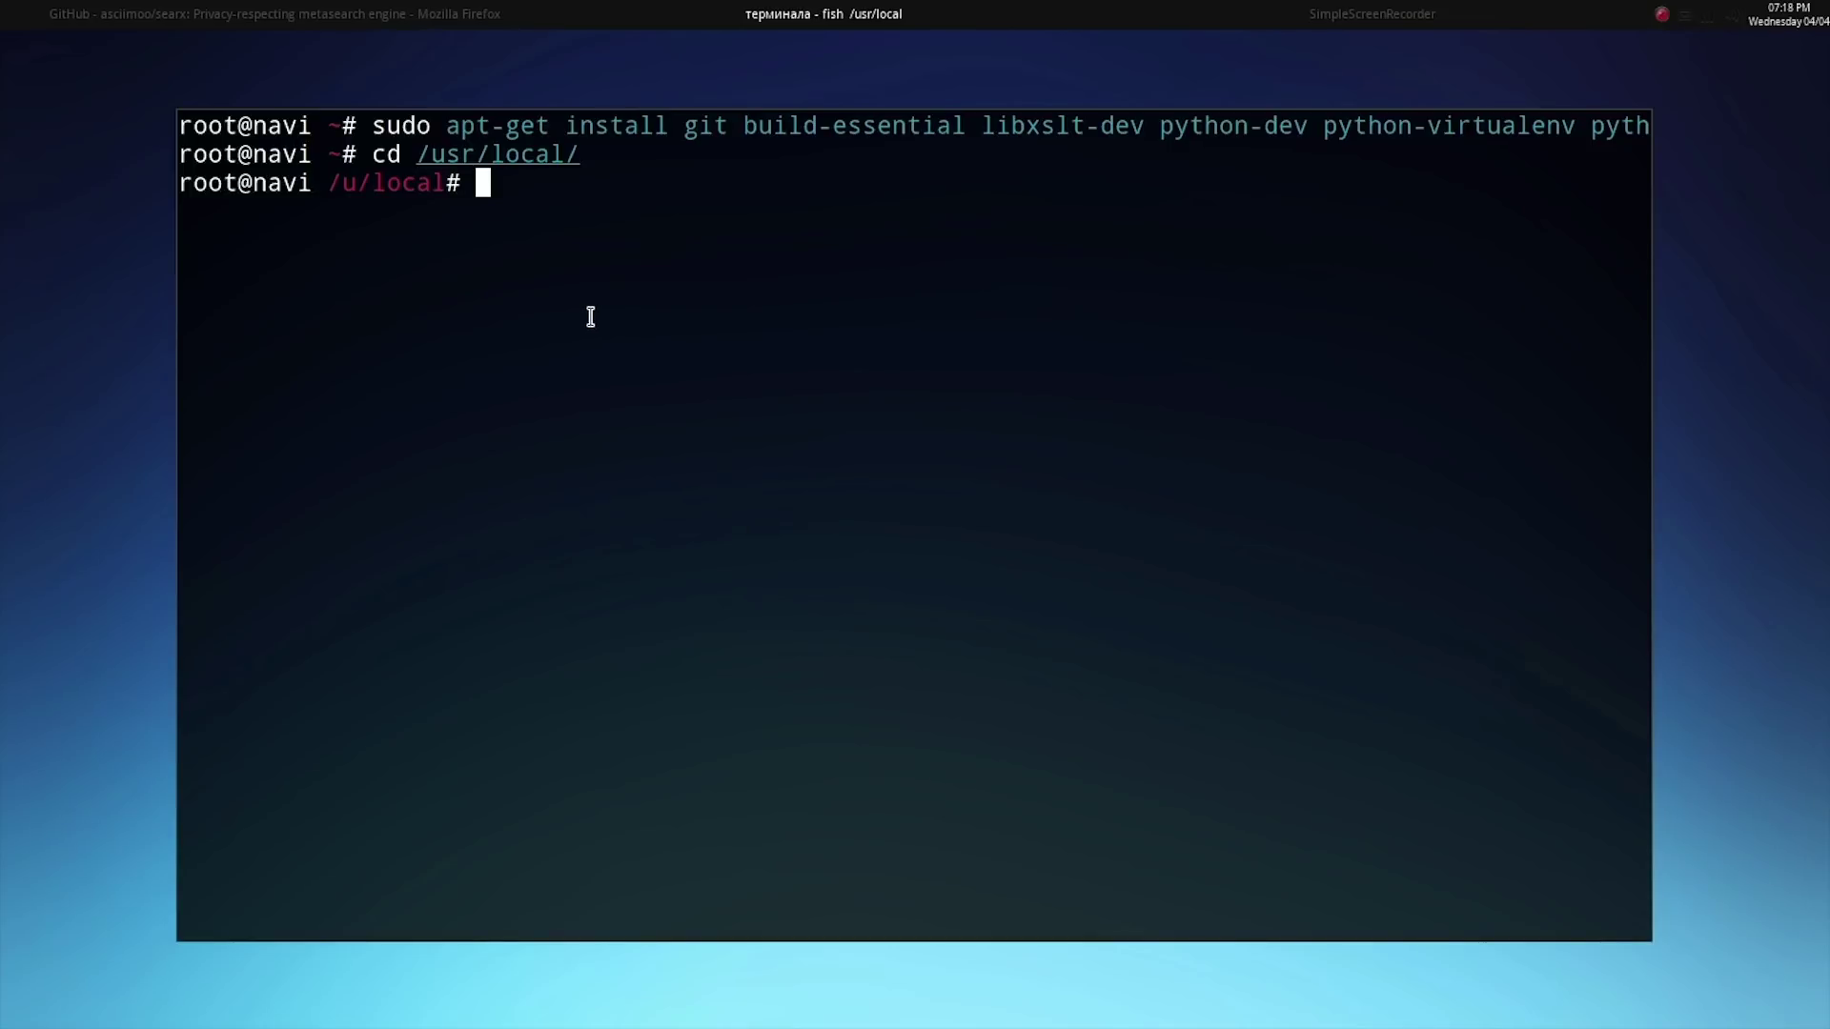
- Copy the searx GitHub URL from Firefox and git clone it into /usr/local
click(339, 9)
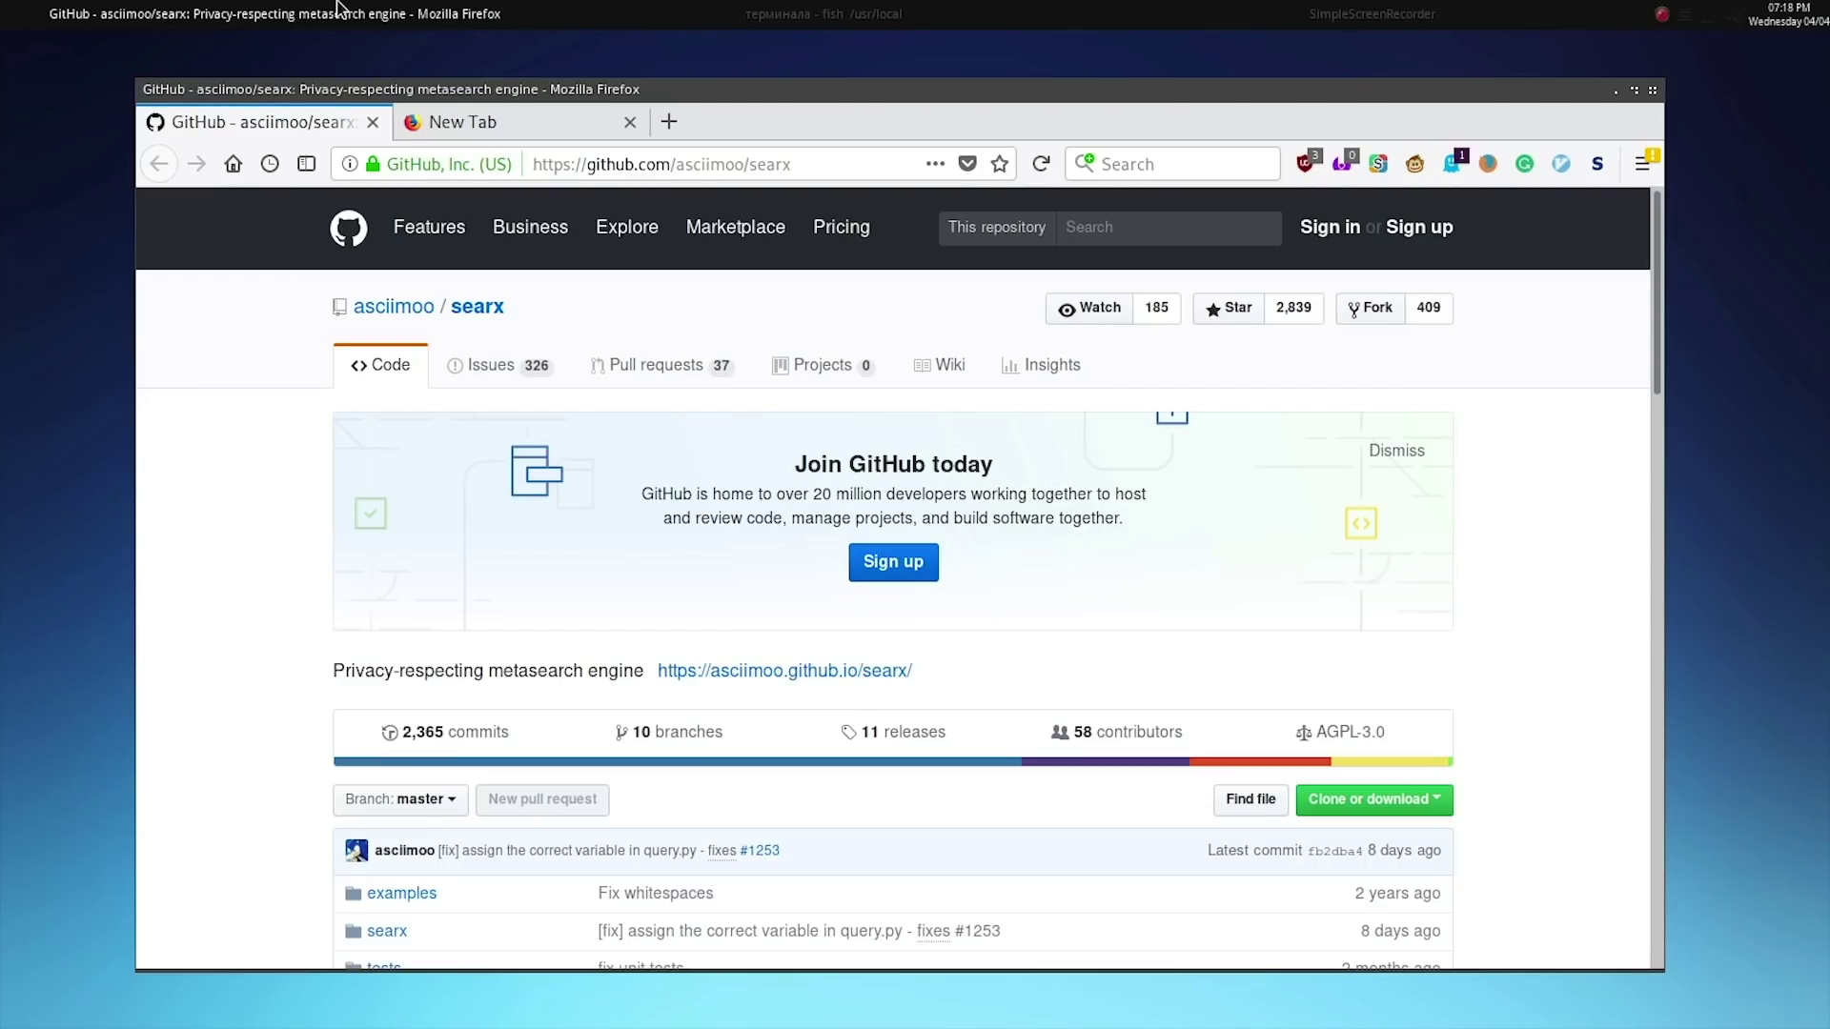
click(610, 164)
right_click(621, 164)
click(681, 239)
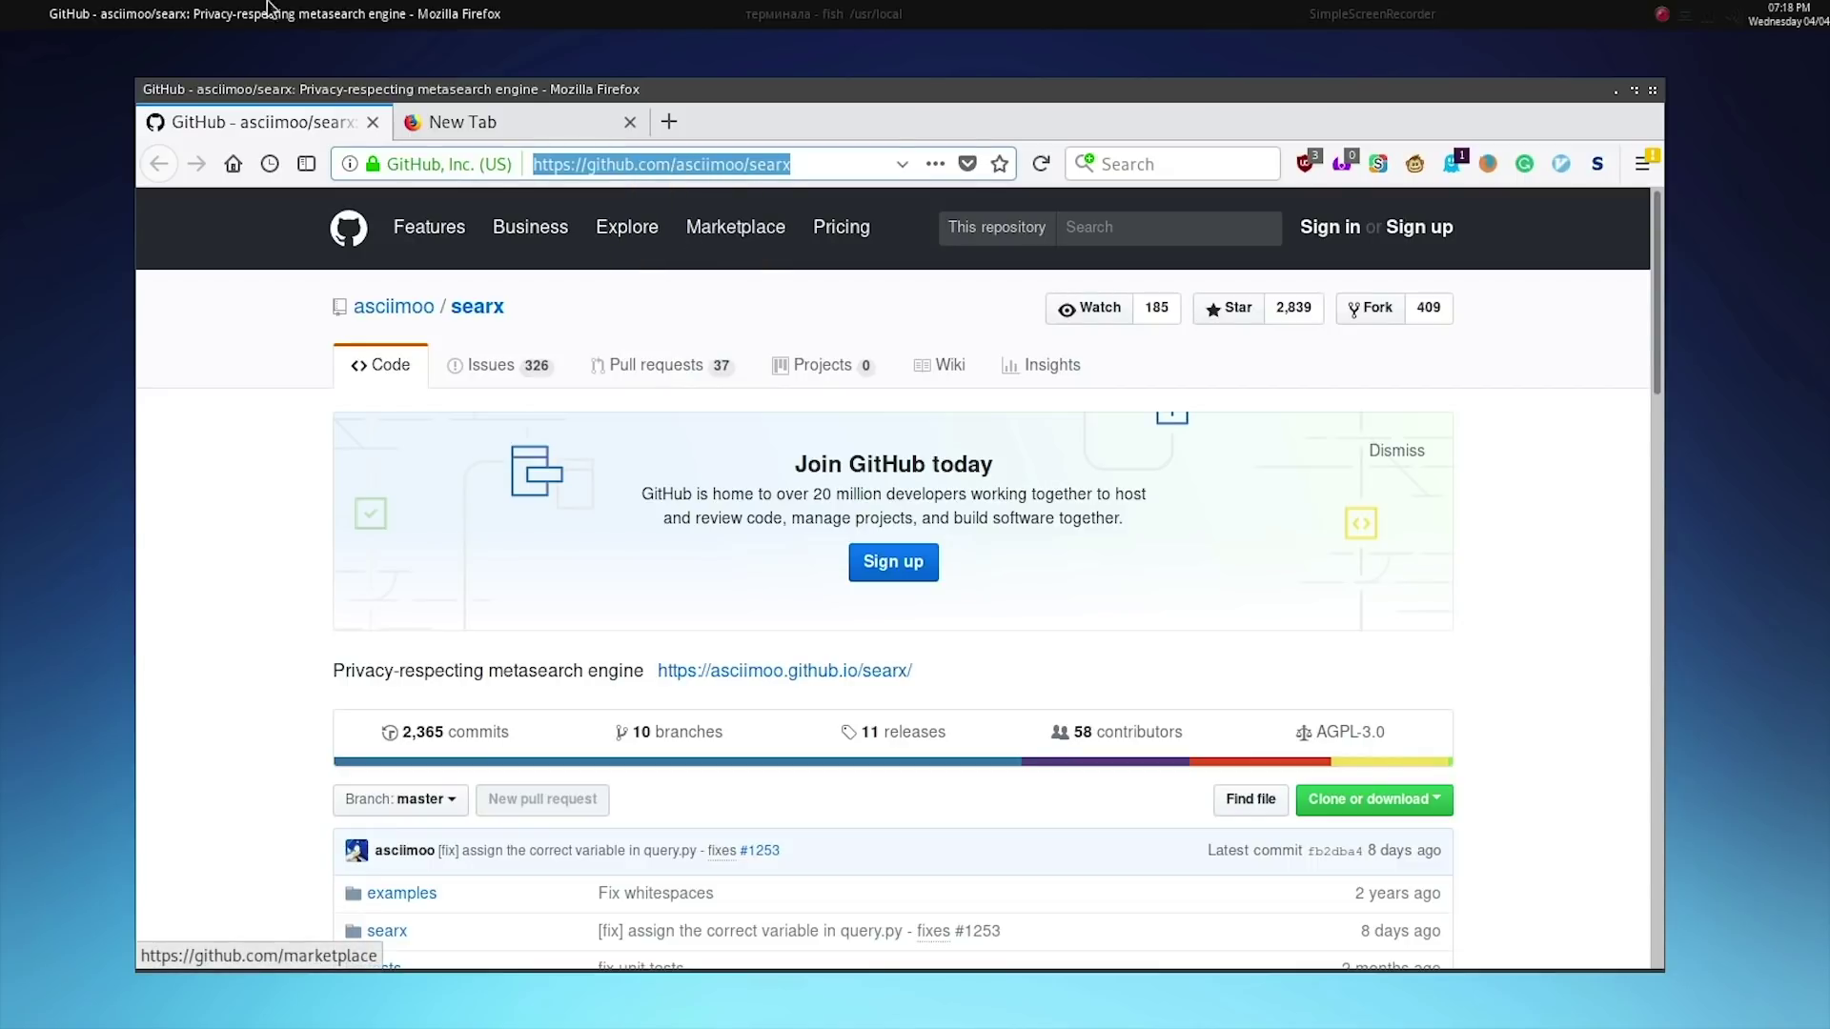
key(alt+Tab)
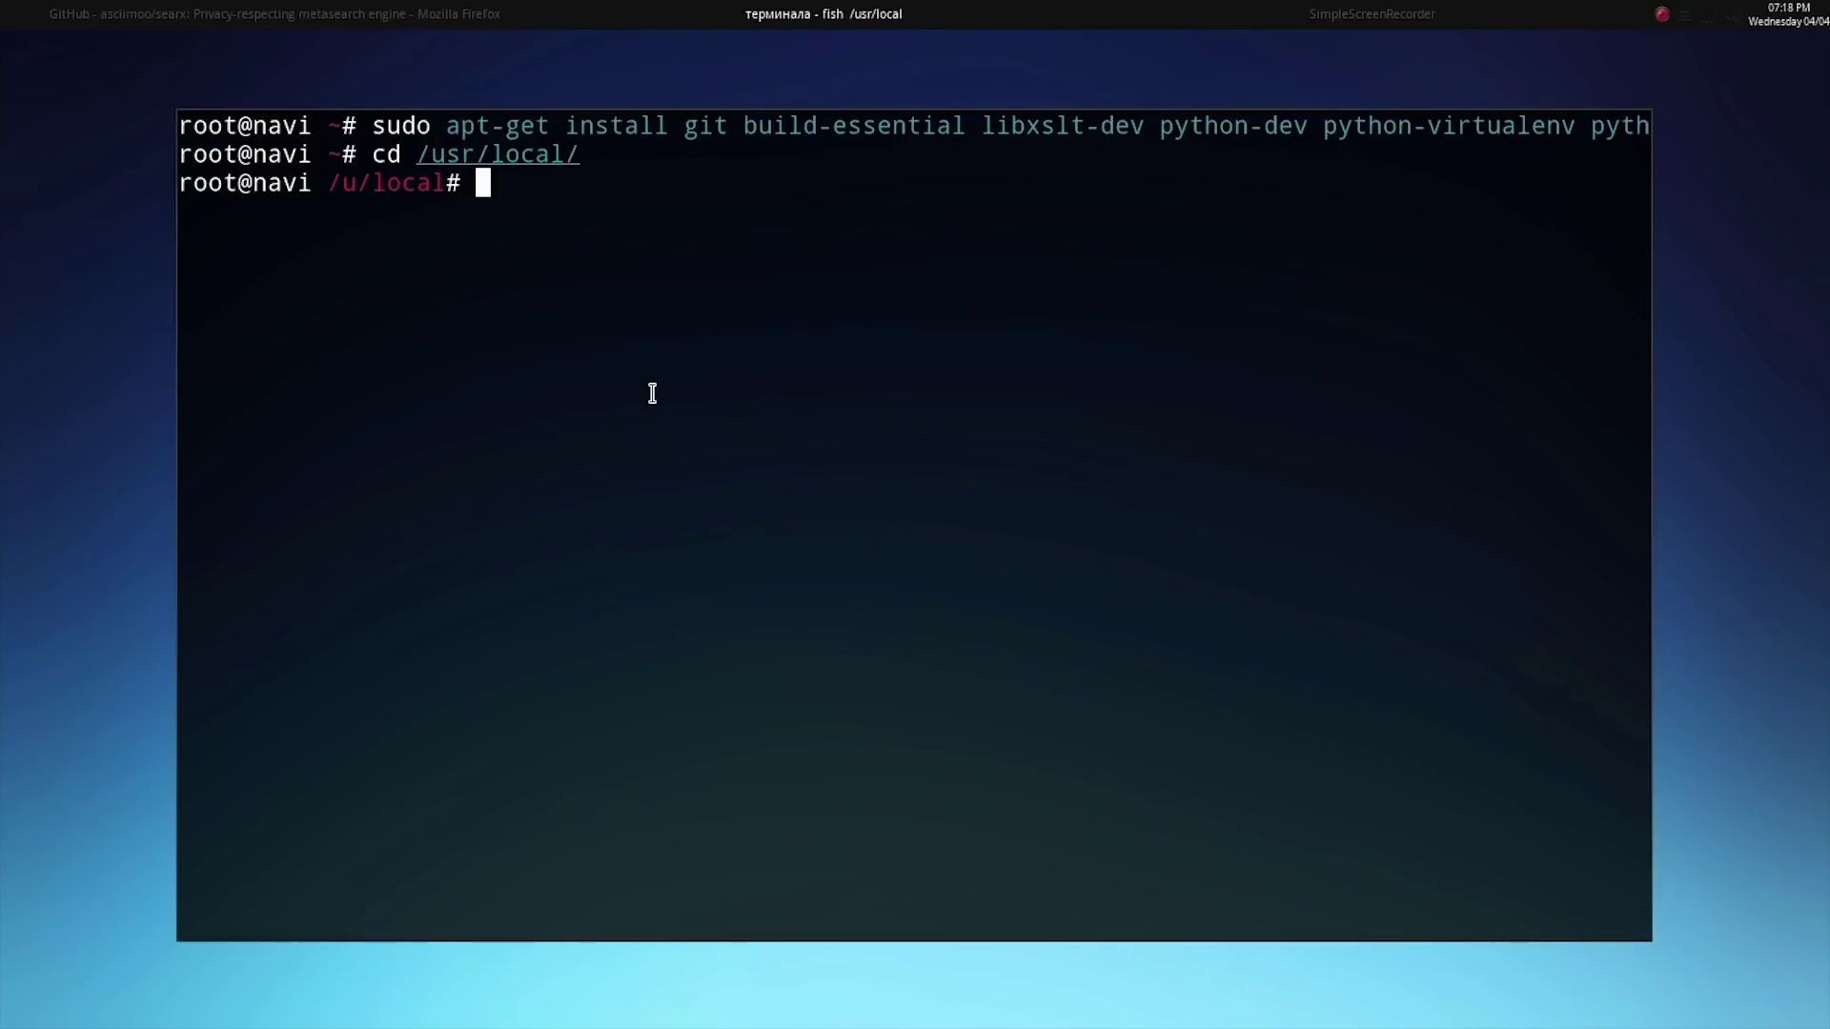
text(git clone)
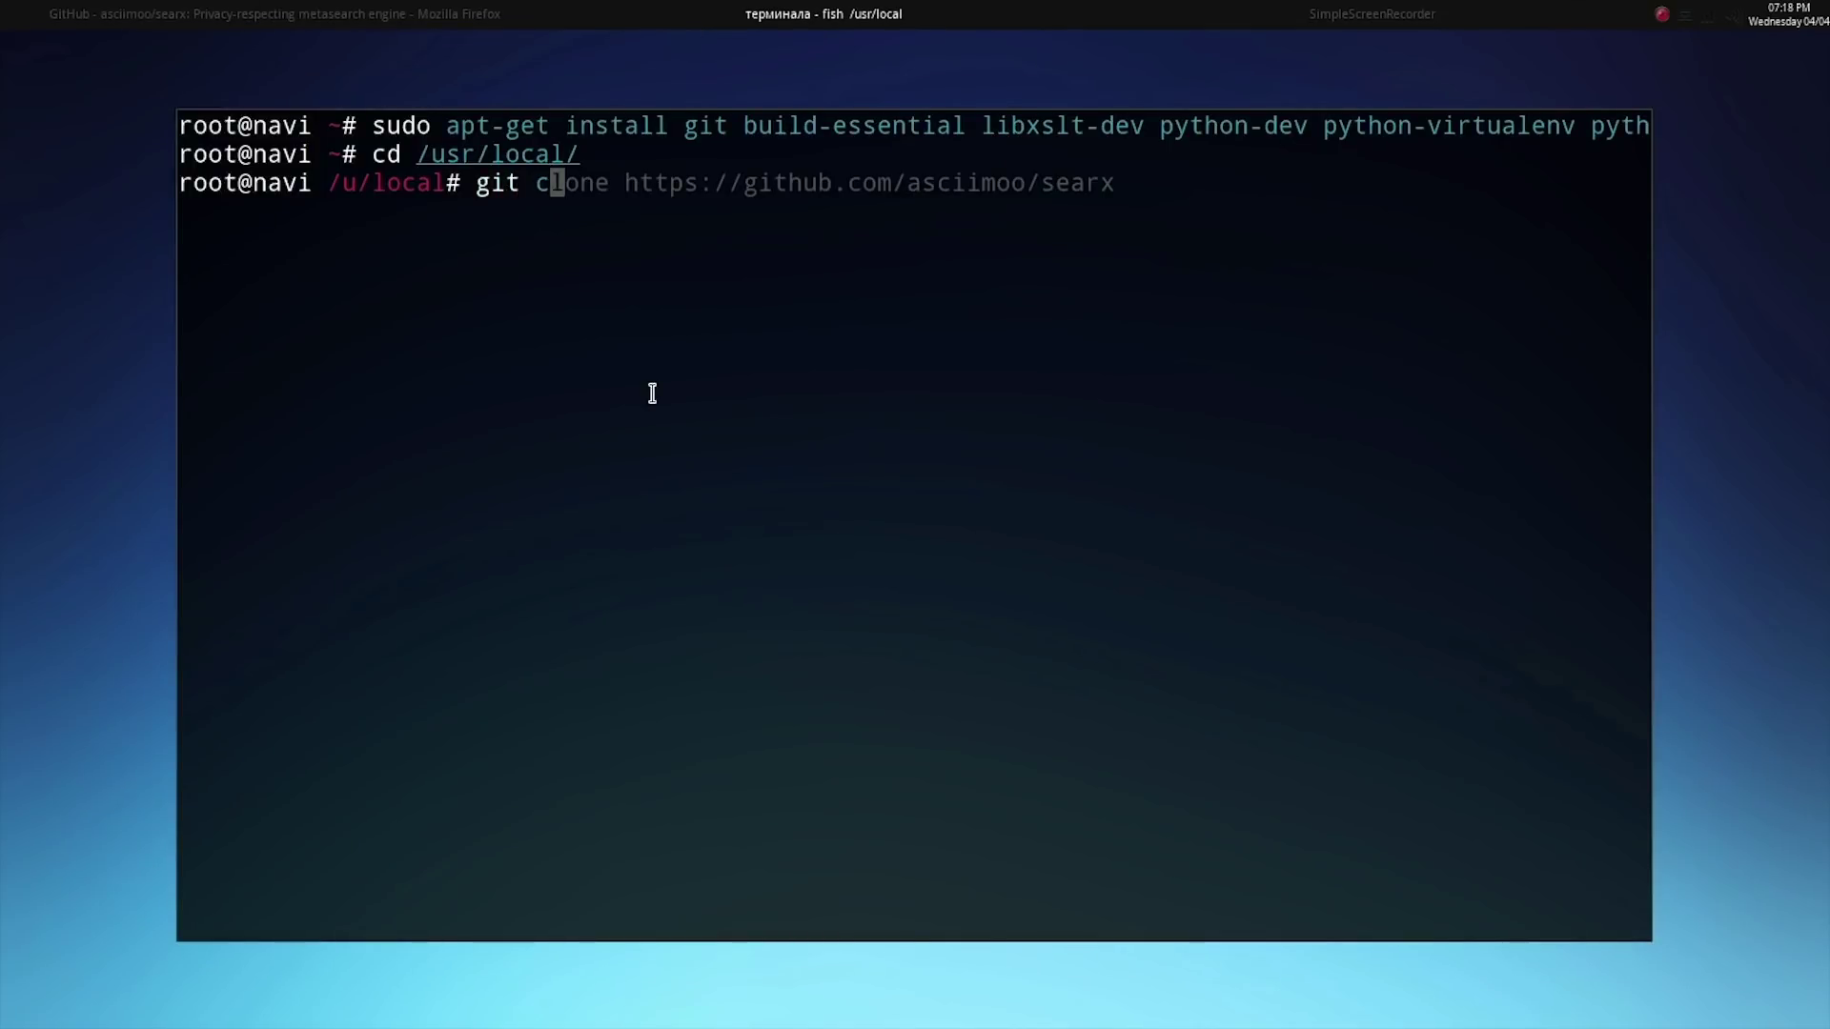
right_click(653, 394)
click(710, 536)
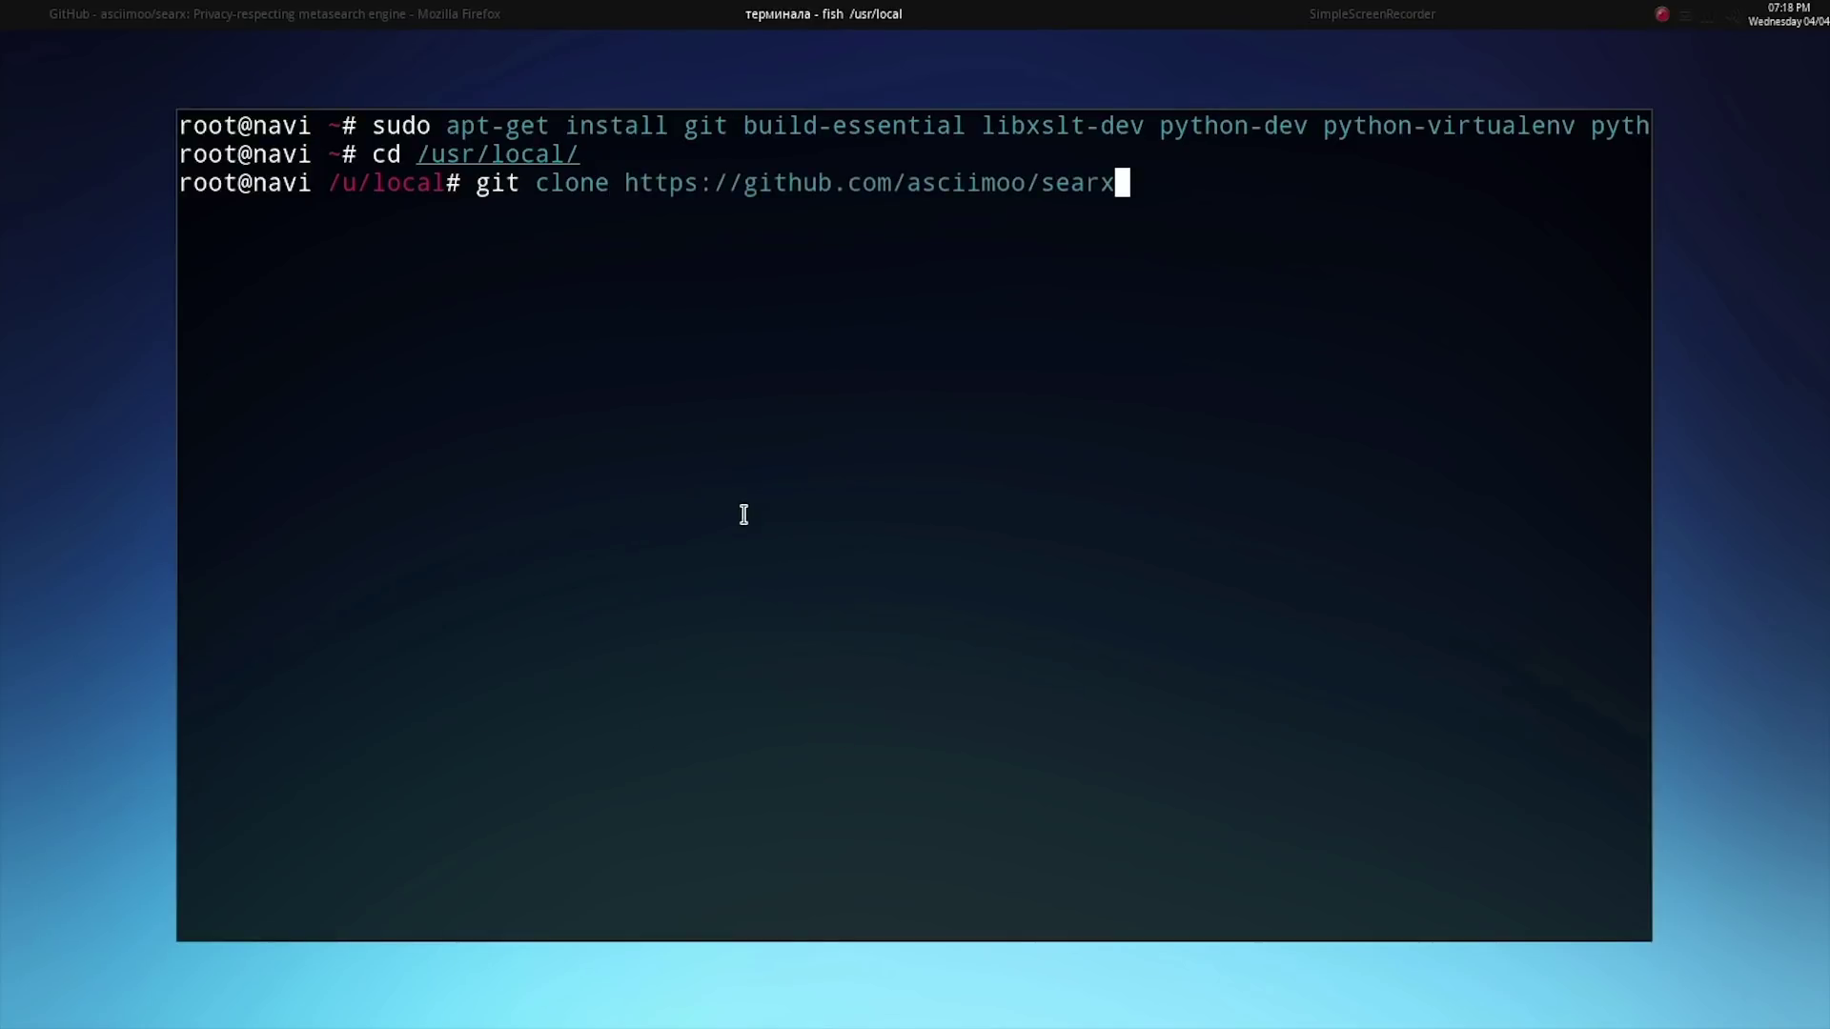
key(Return)
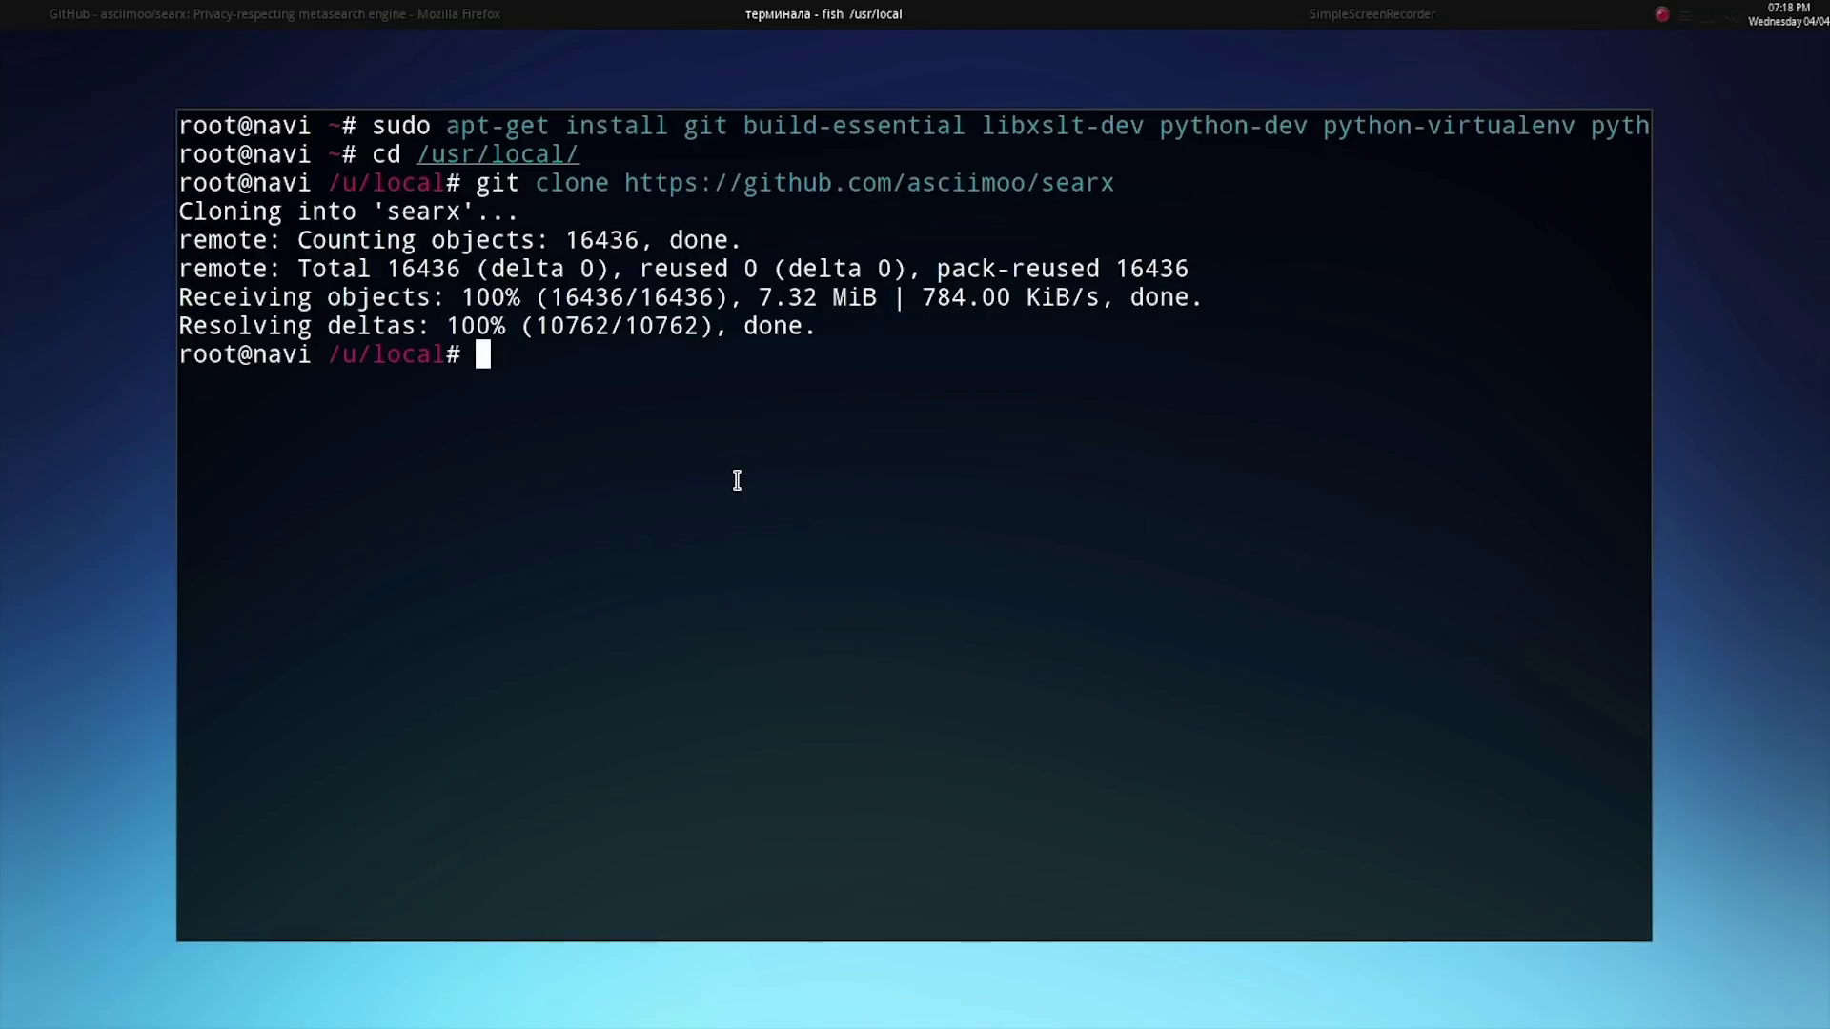
- Create a searx user with home directory /usr/local/searx using sudo useradd
text(s)
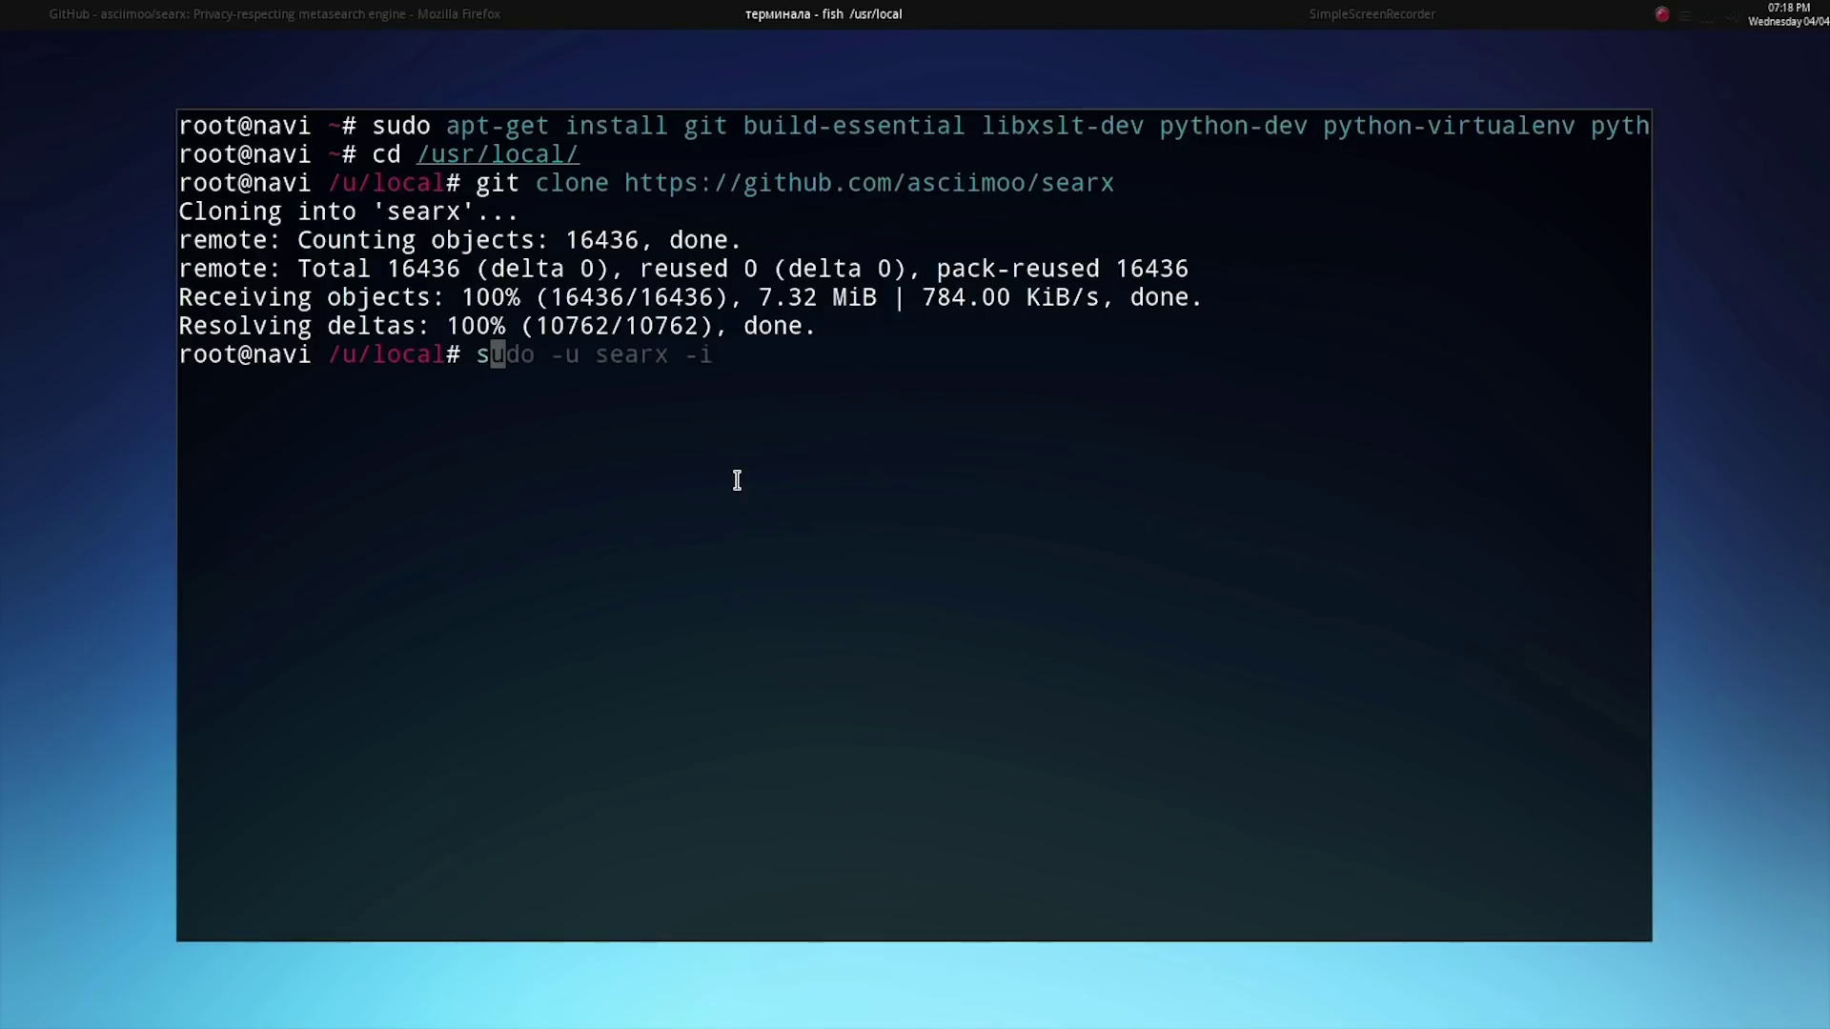
text(udo useradd searx)
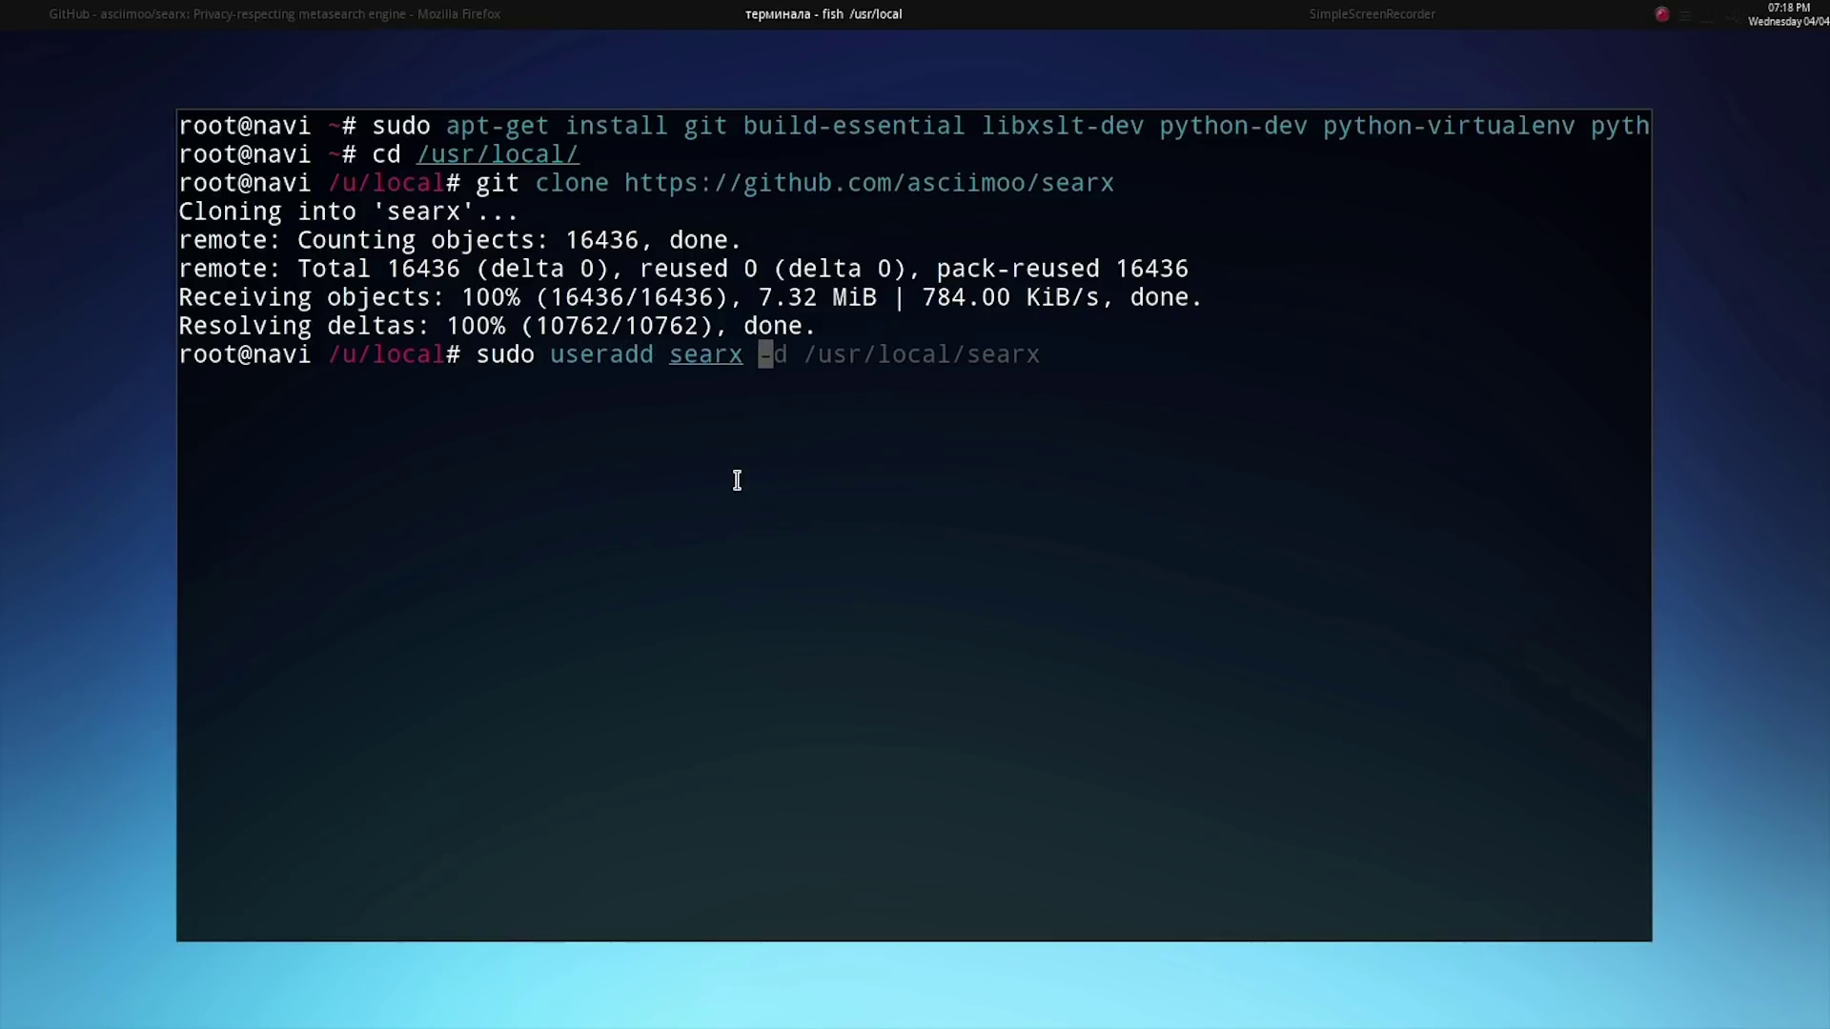
text( -d /usr)
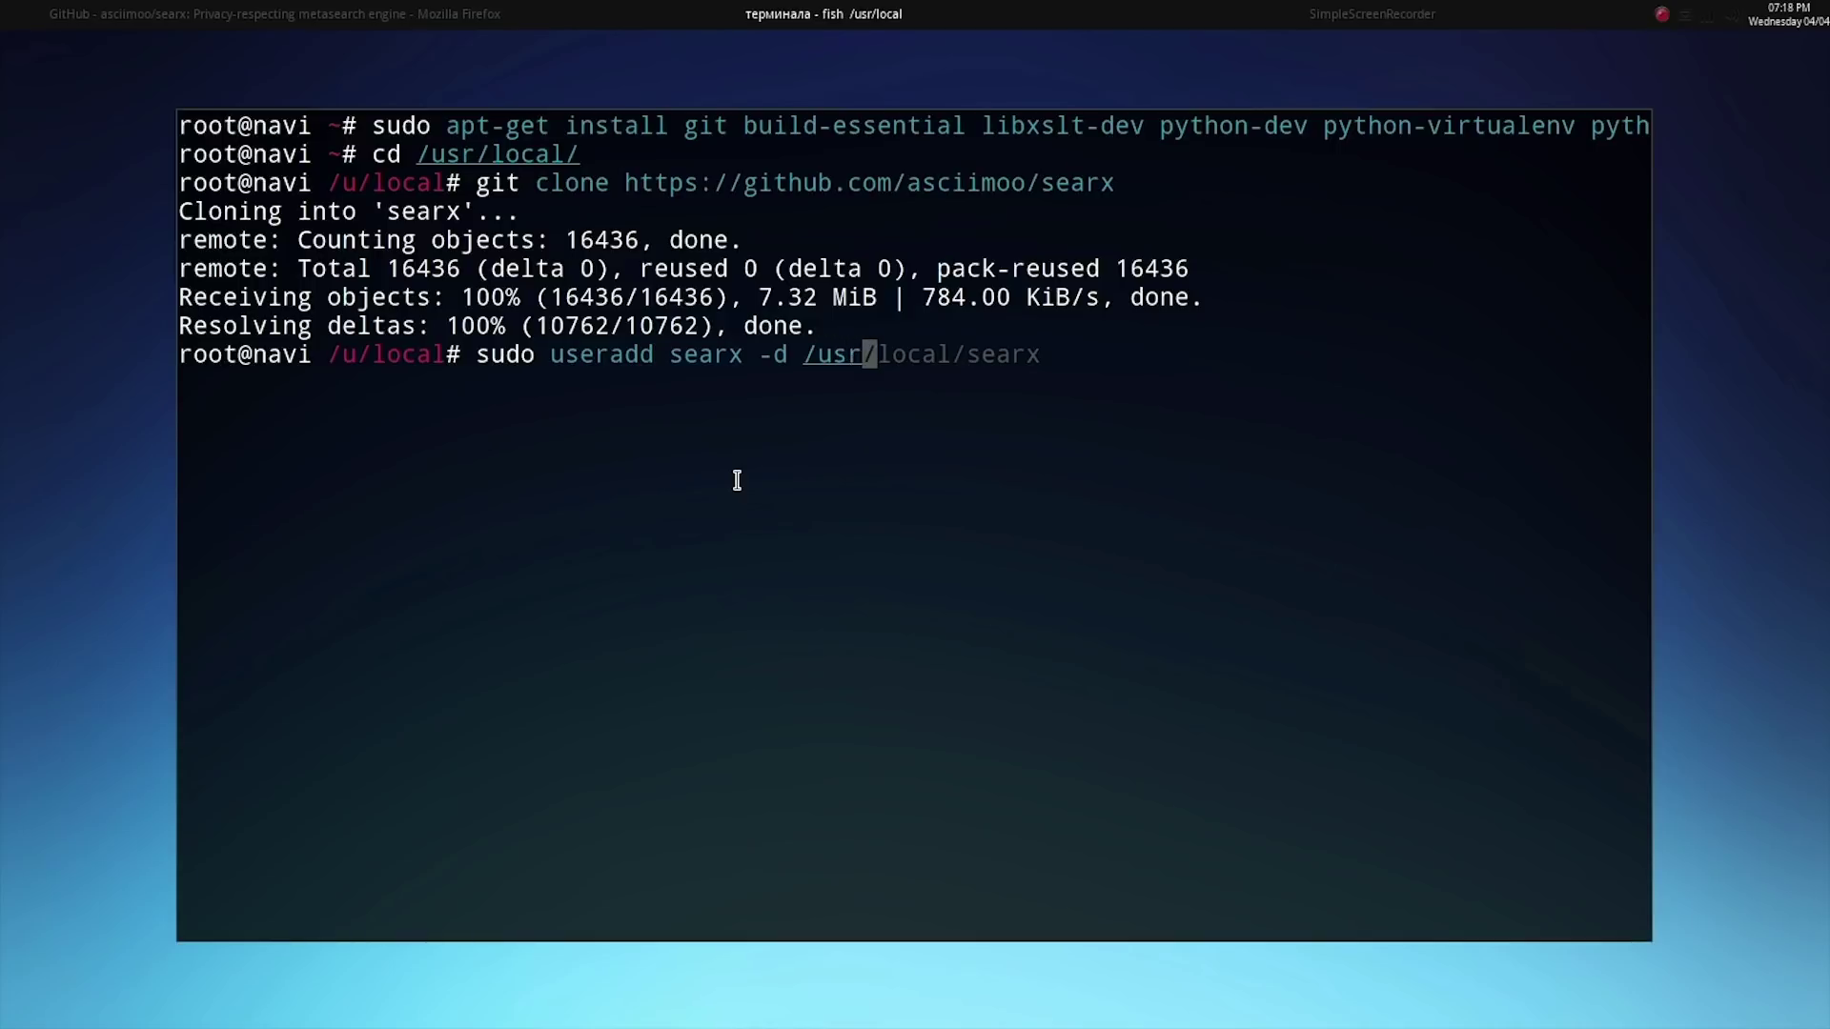
text(/local/se)
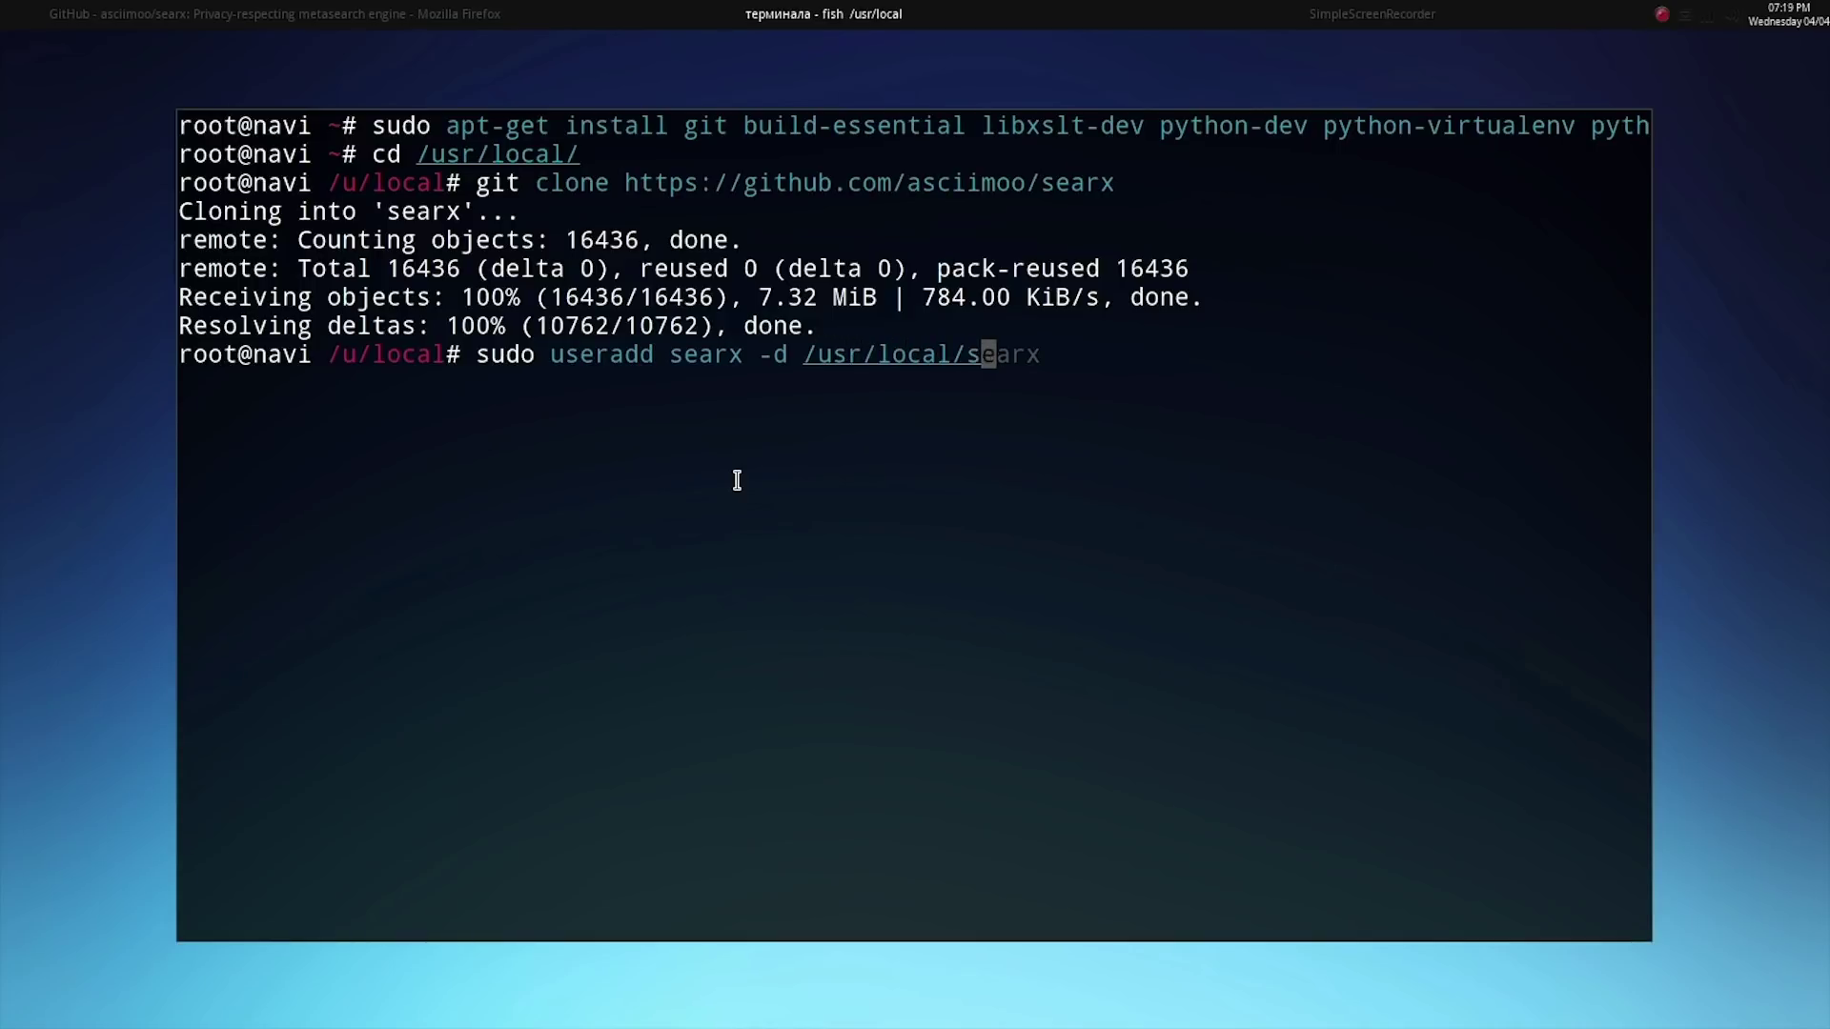
key(Right)
key(Return)
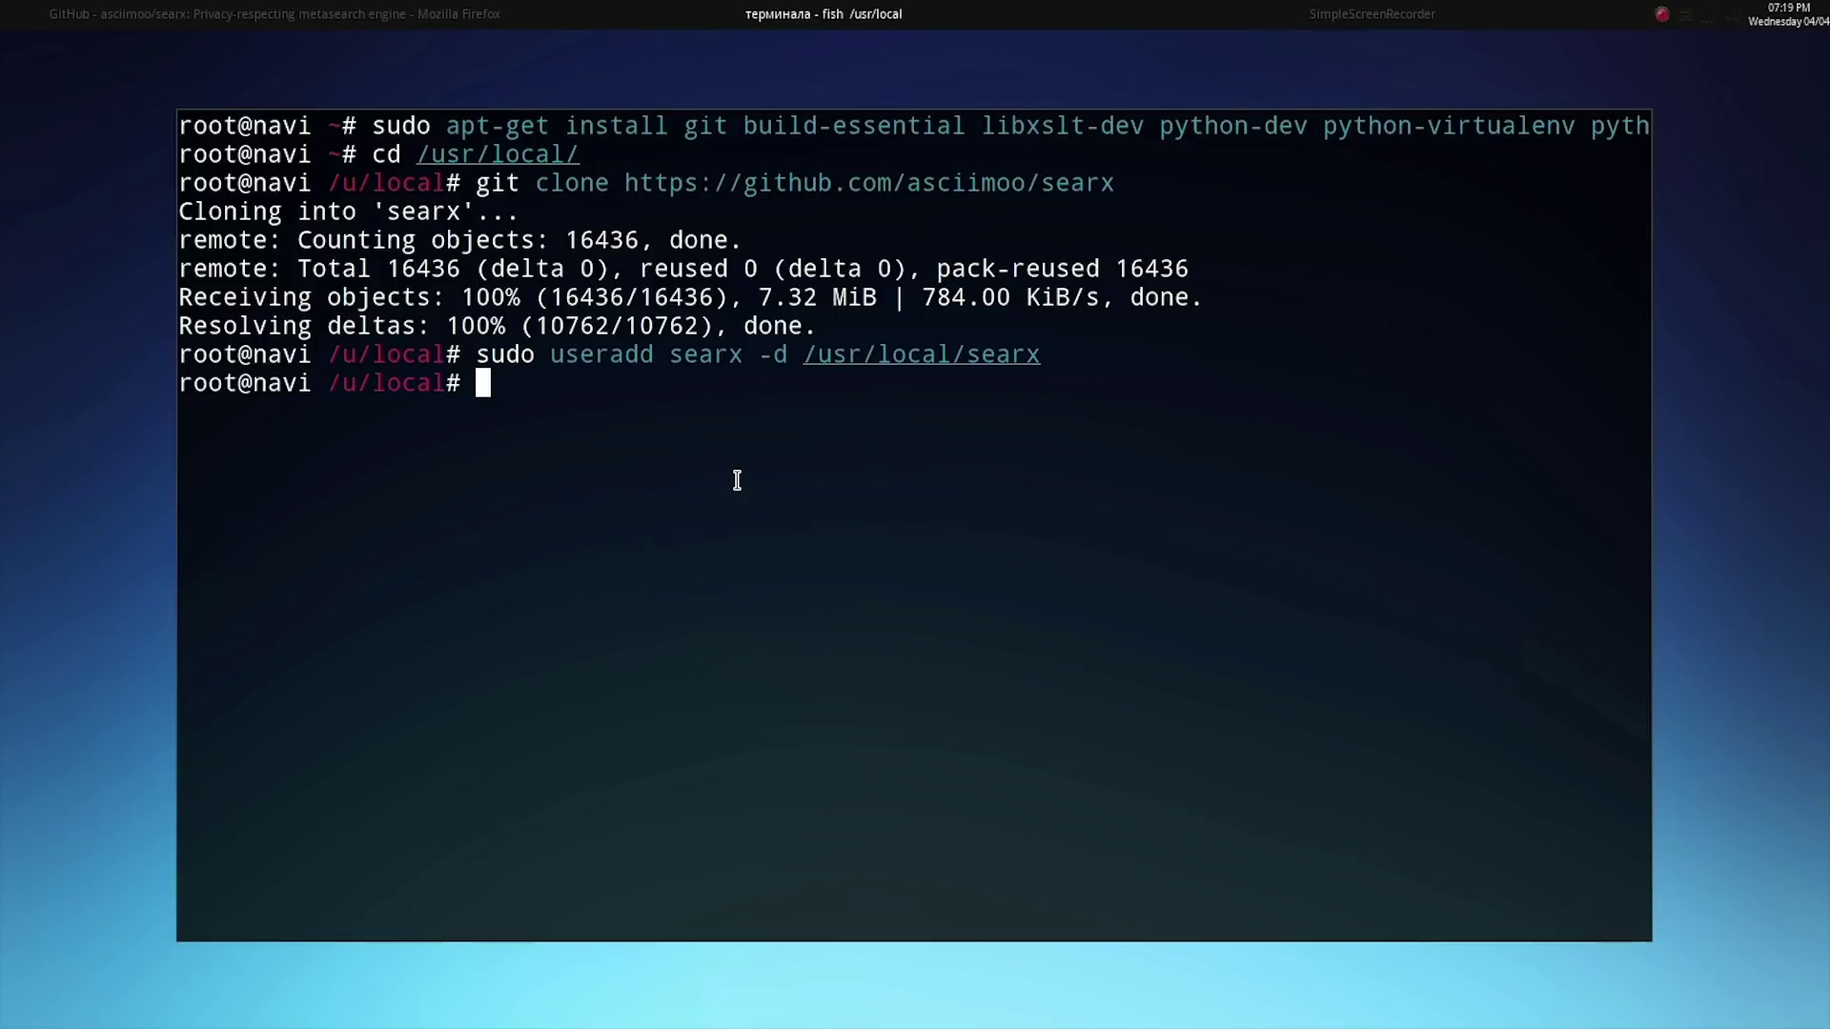
- Recursively chown /usr/local/searx to searx:searx, then enter sudo -u searx -i
text(sudo )
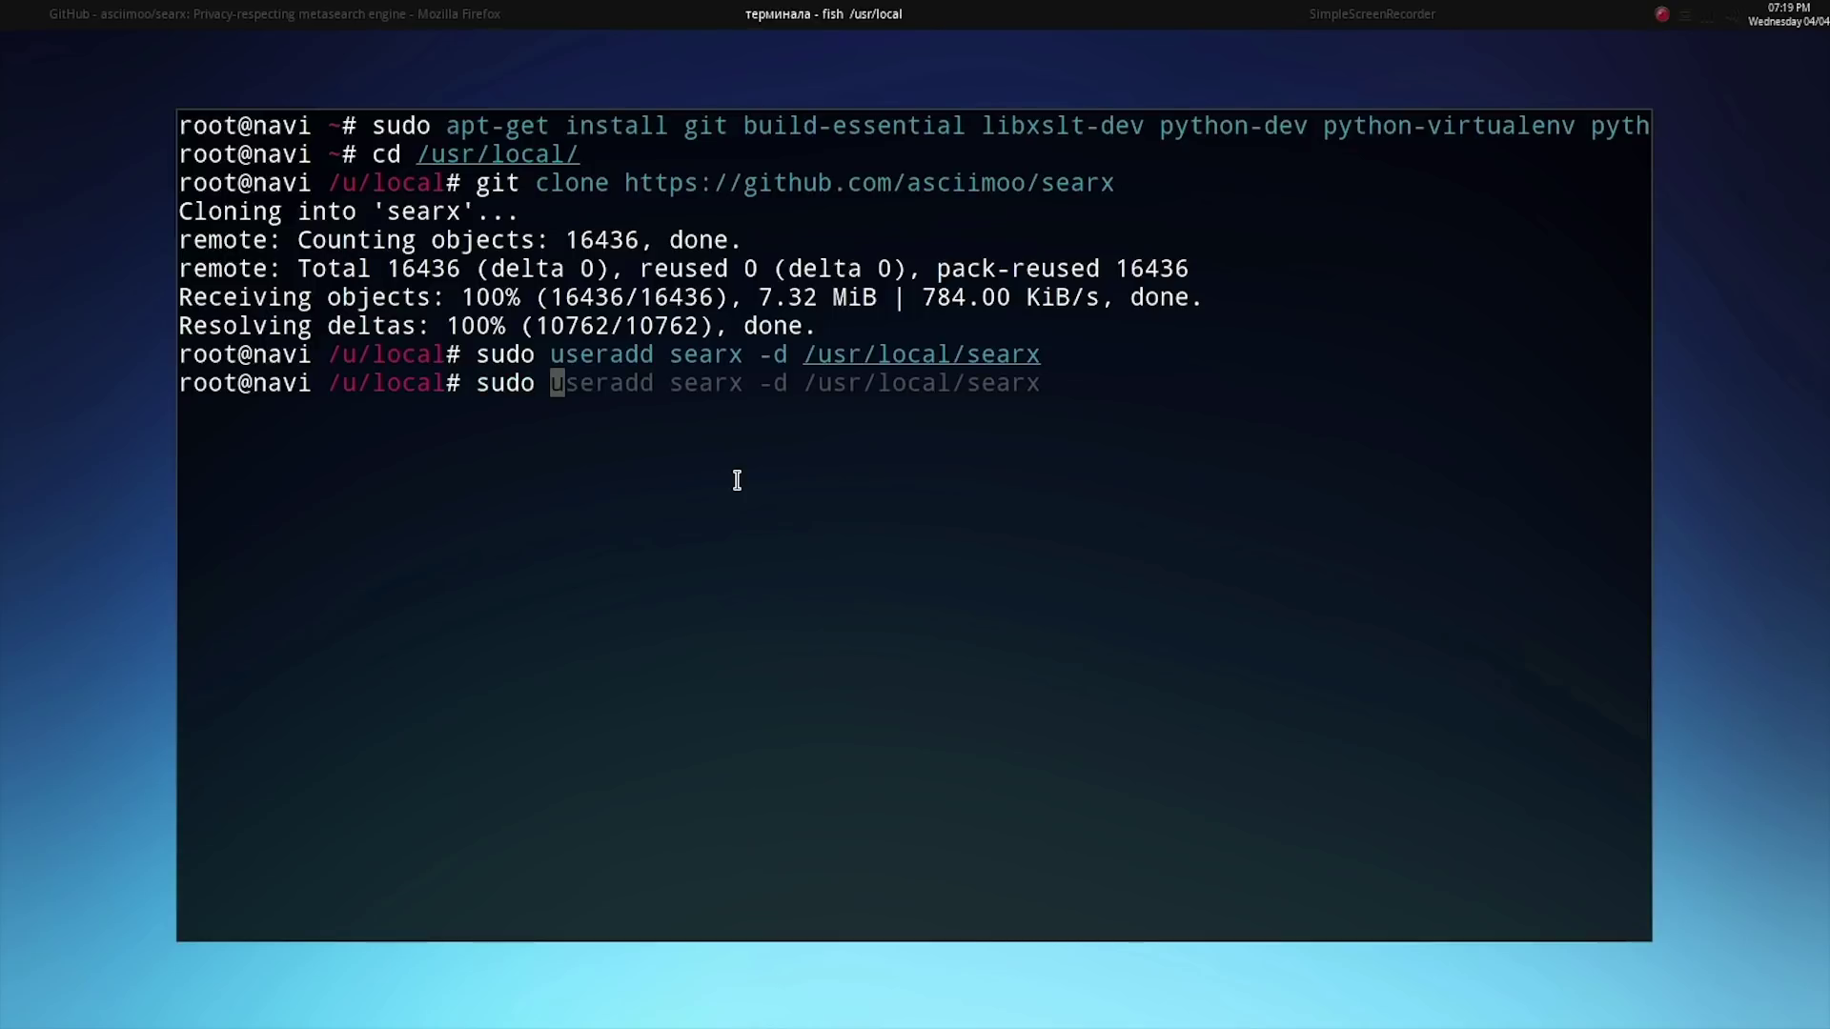
text(c)
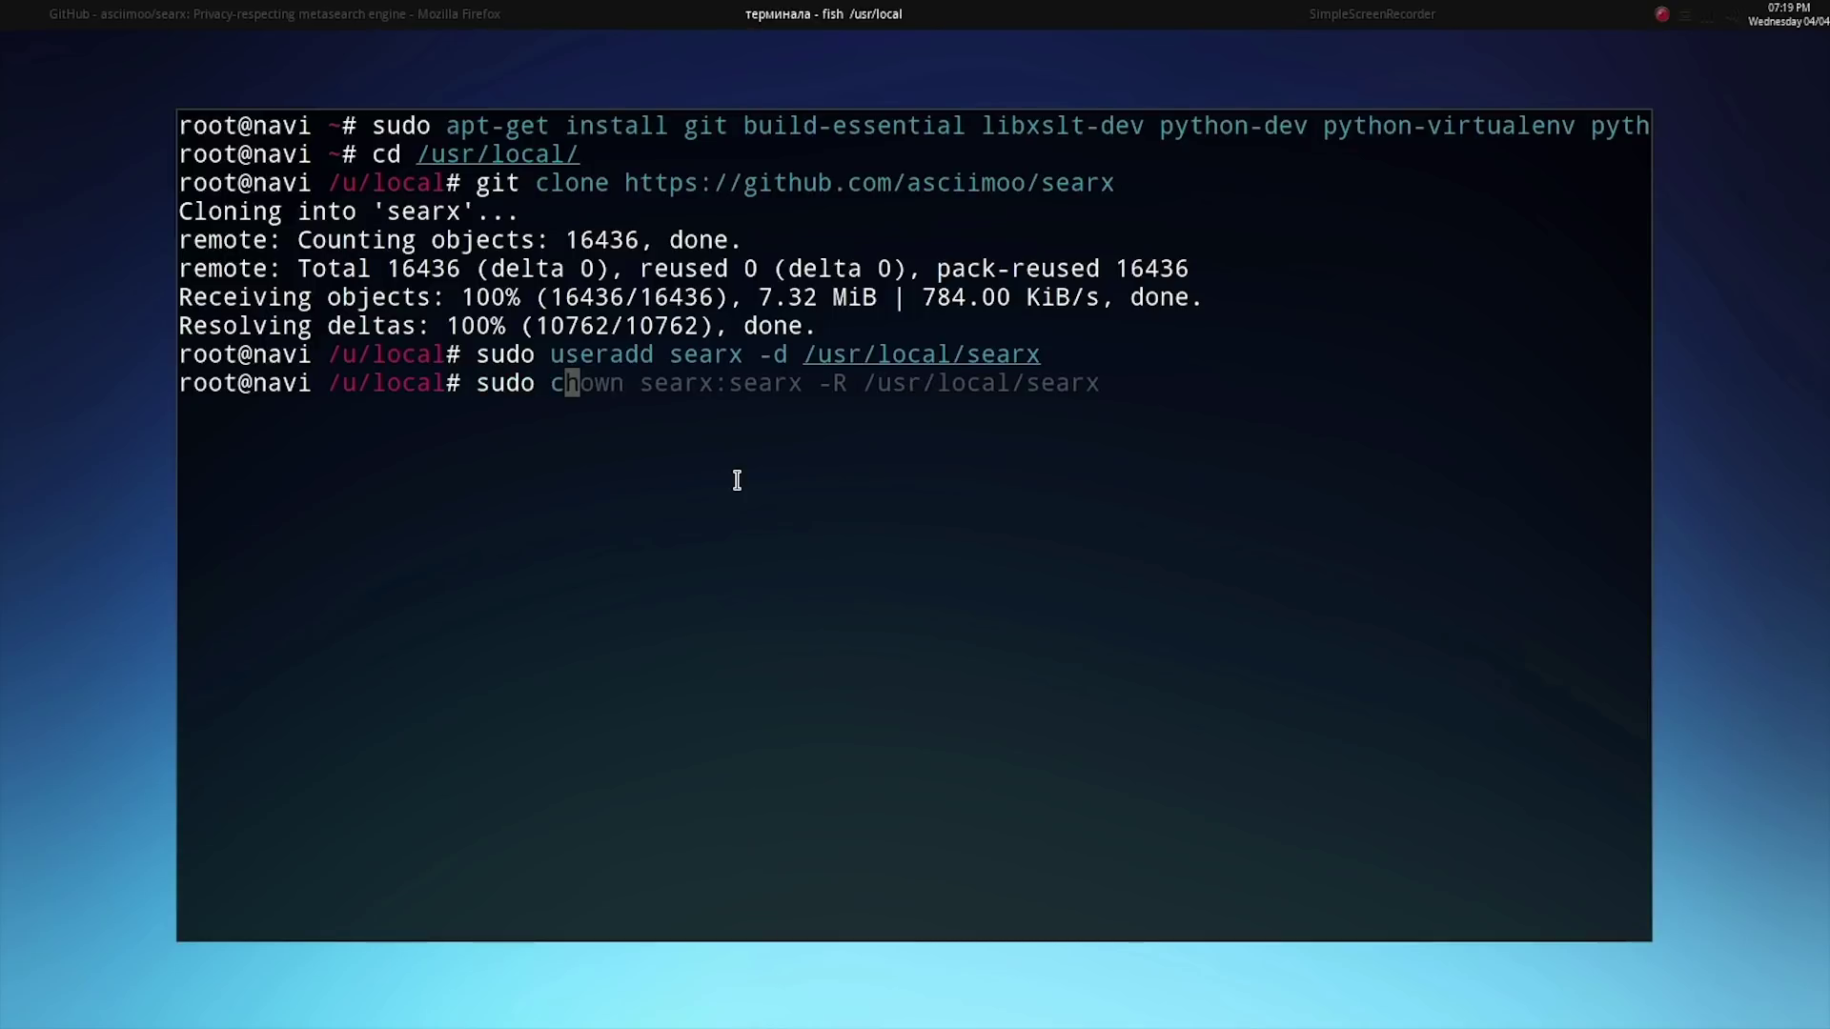
text(hown searx)
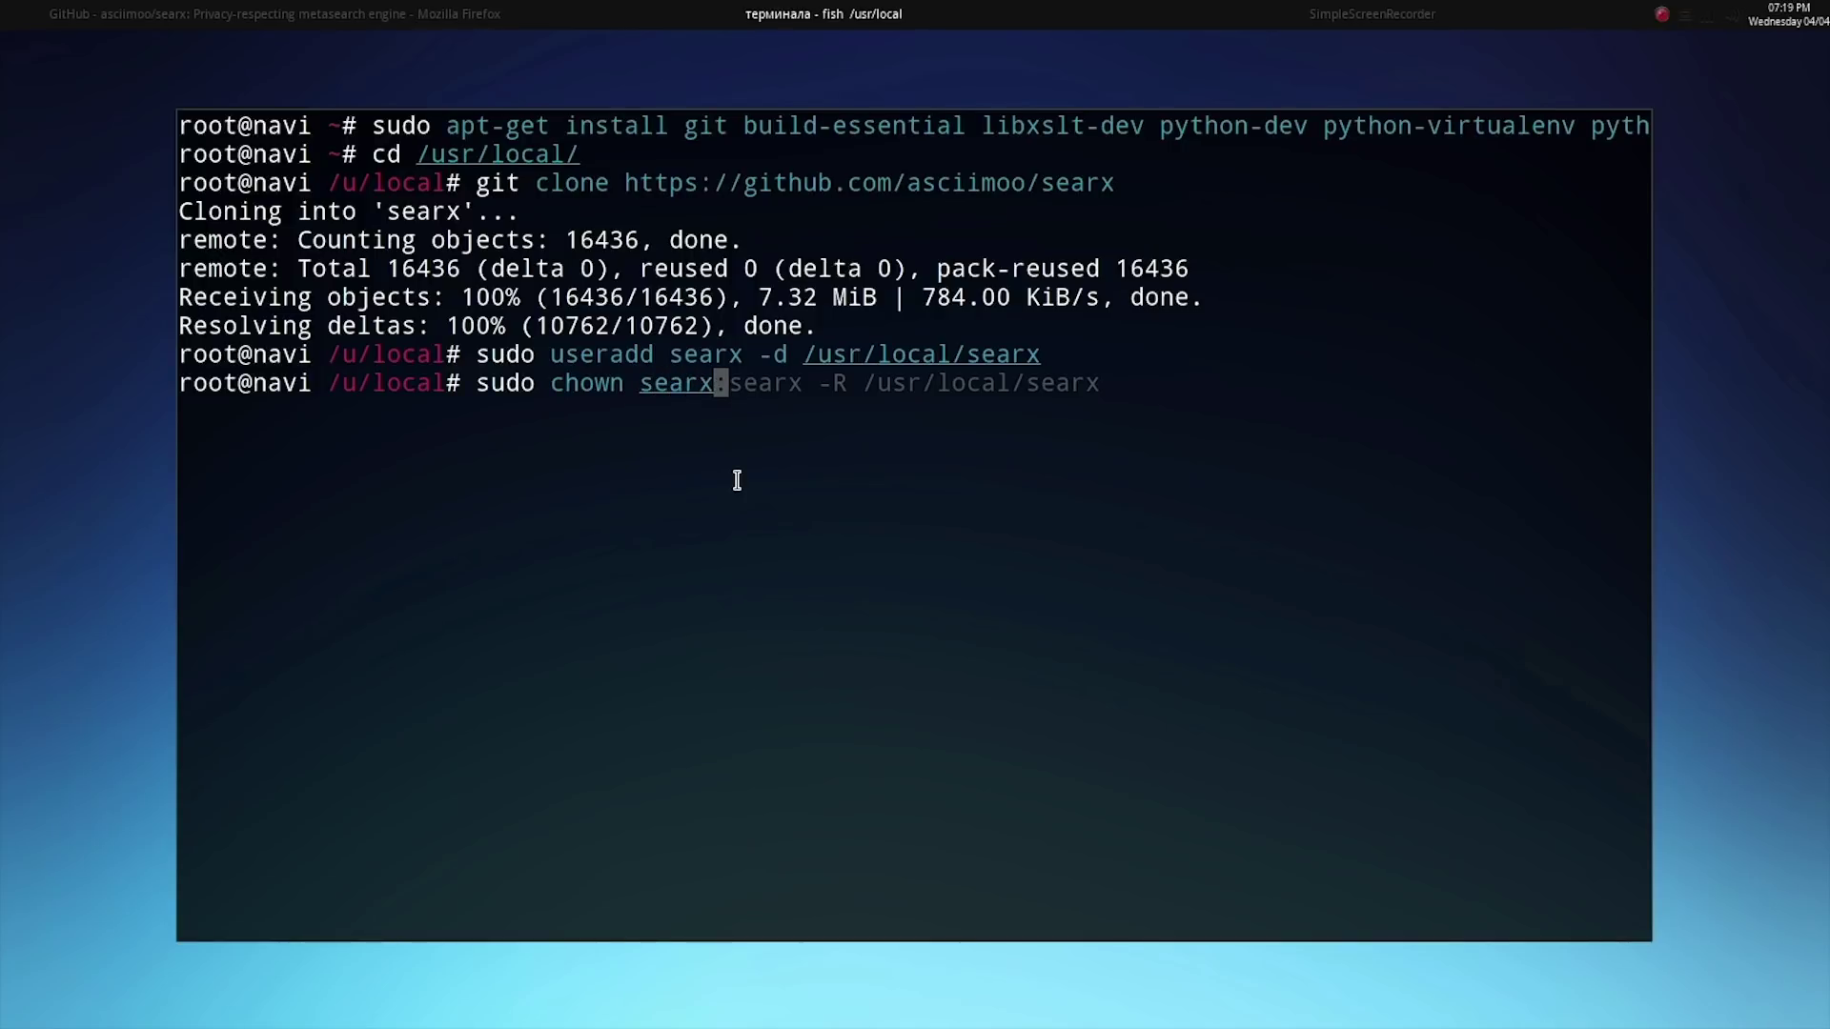
text(:searx -R)
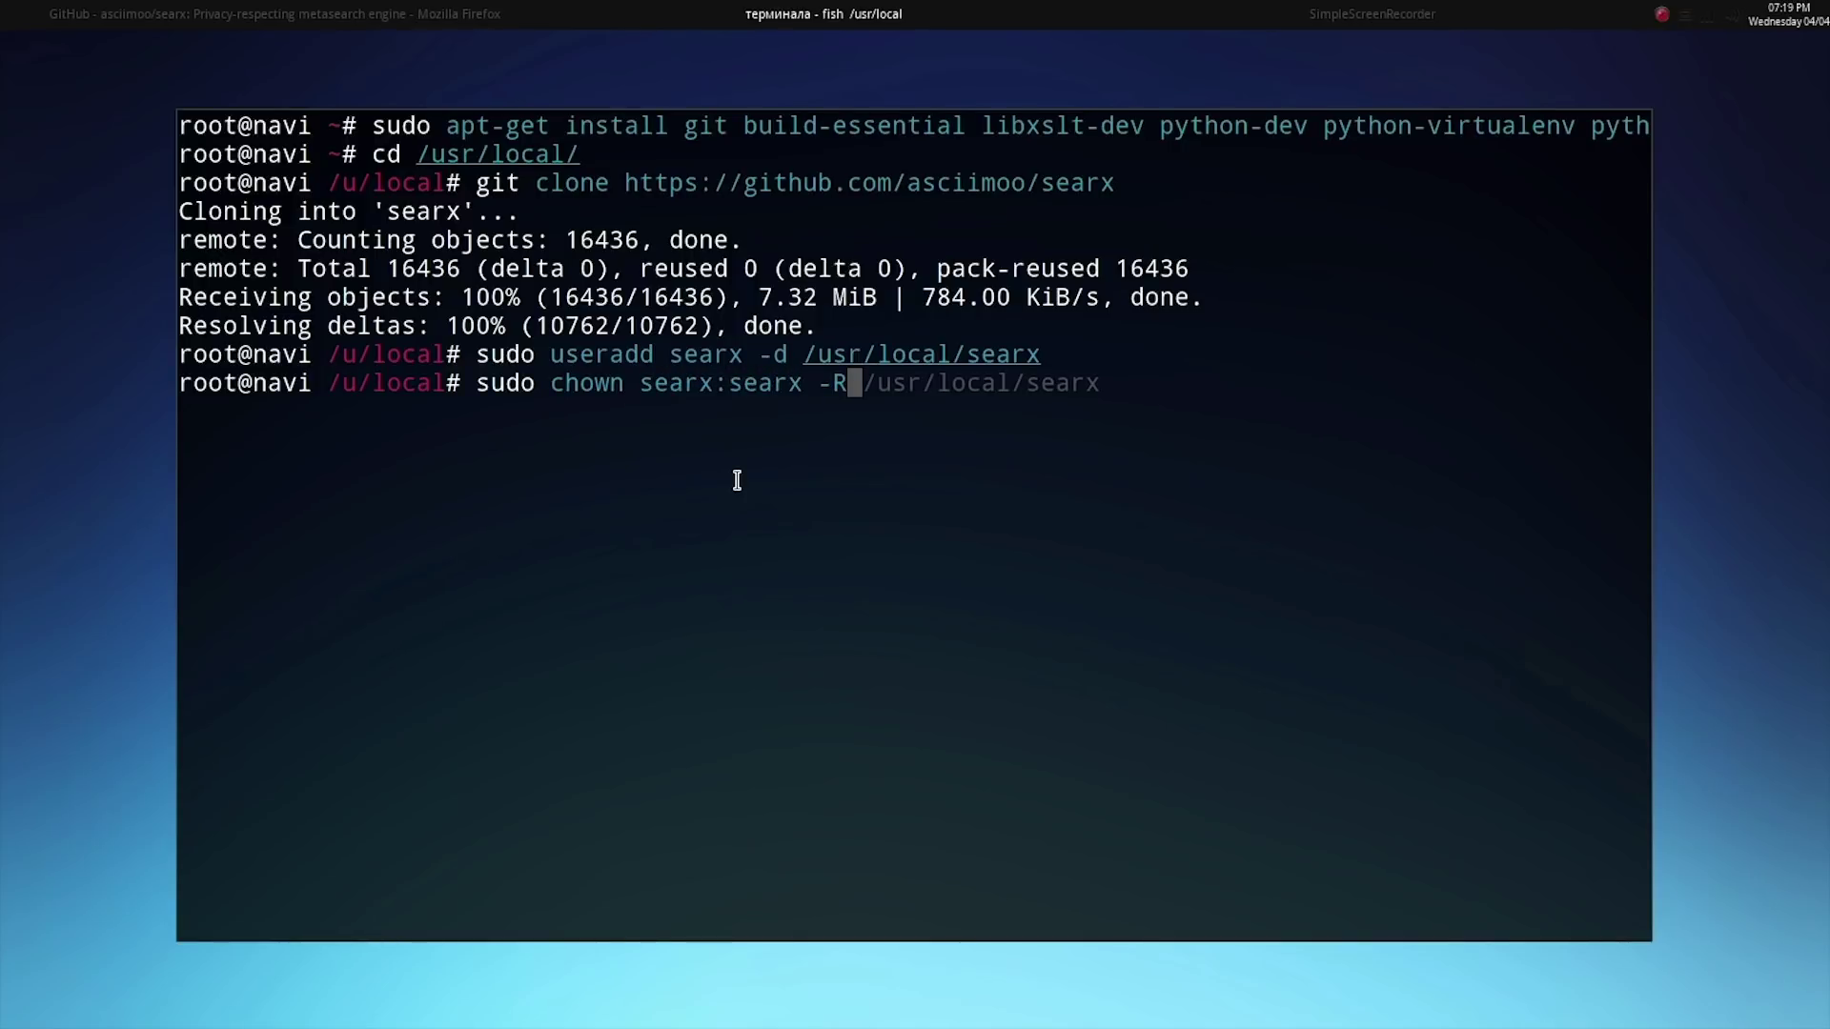
text( /usr/local/searx)
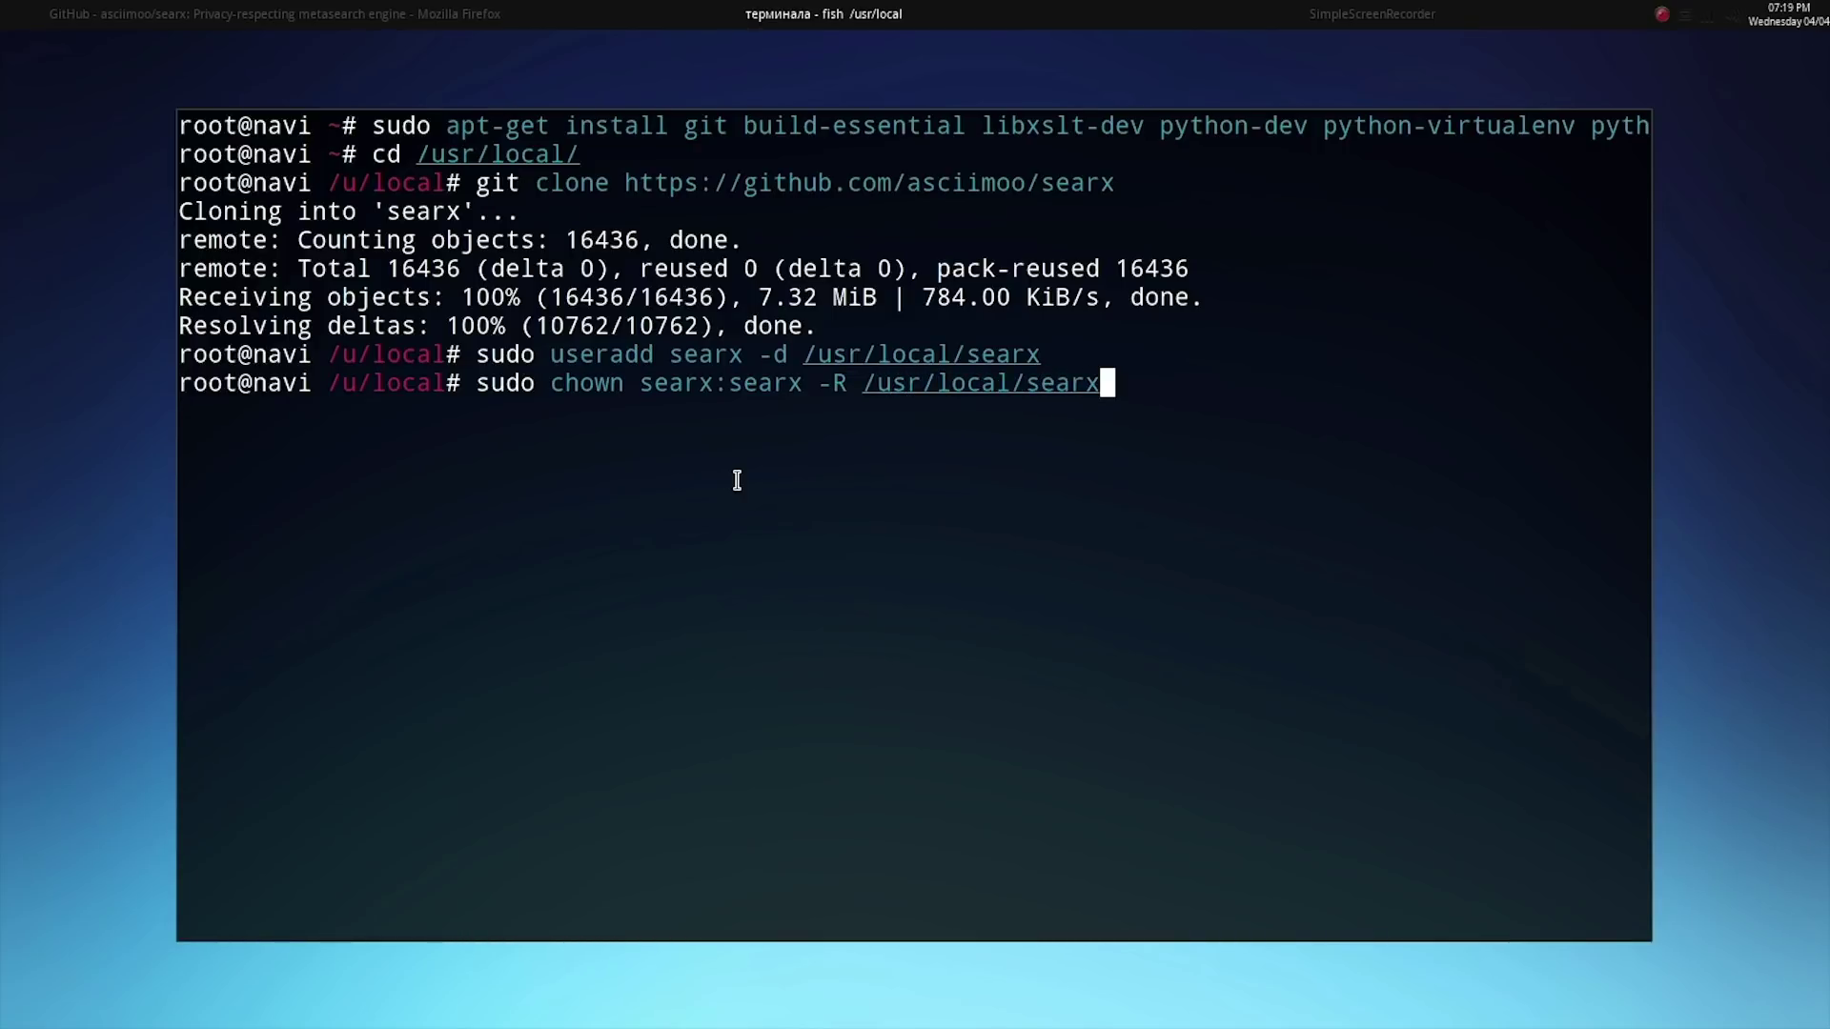
key(Return)
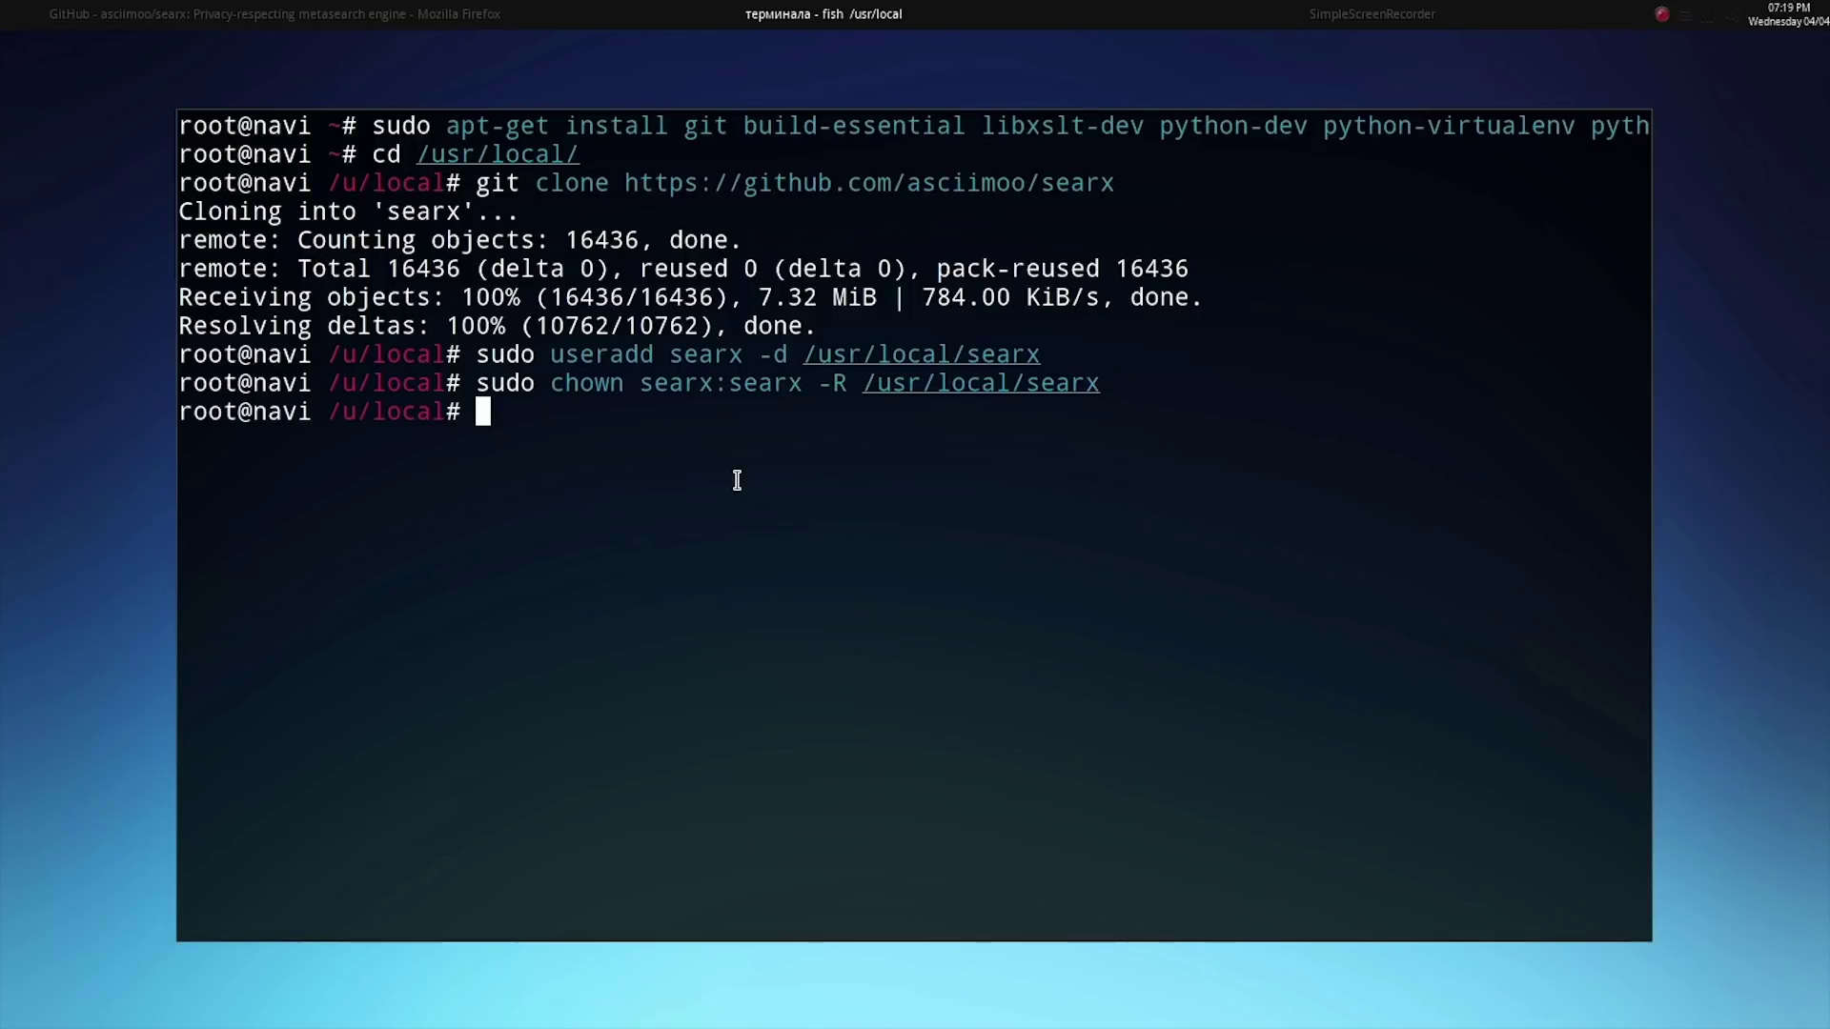
text(su)
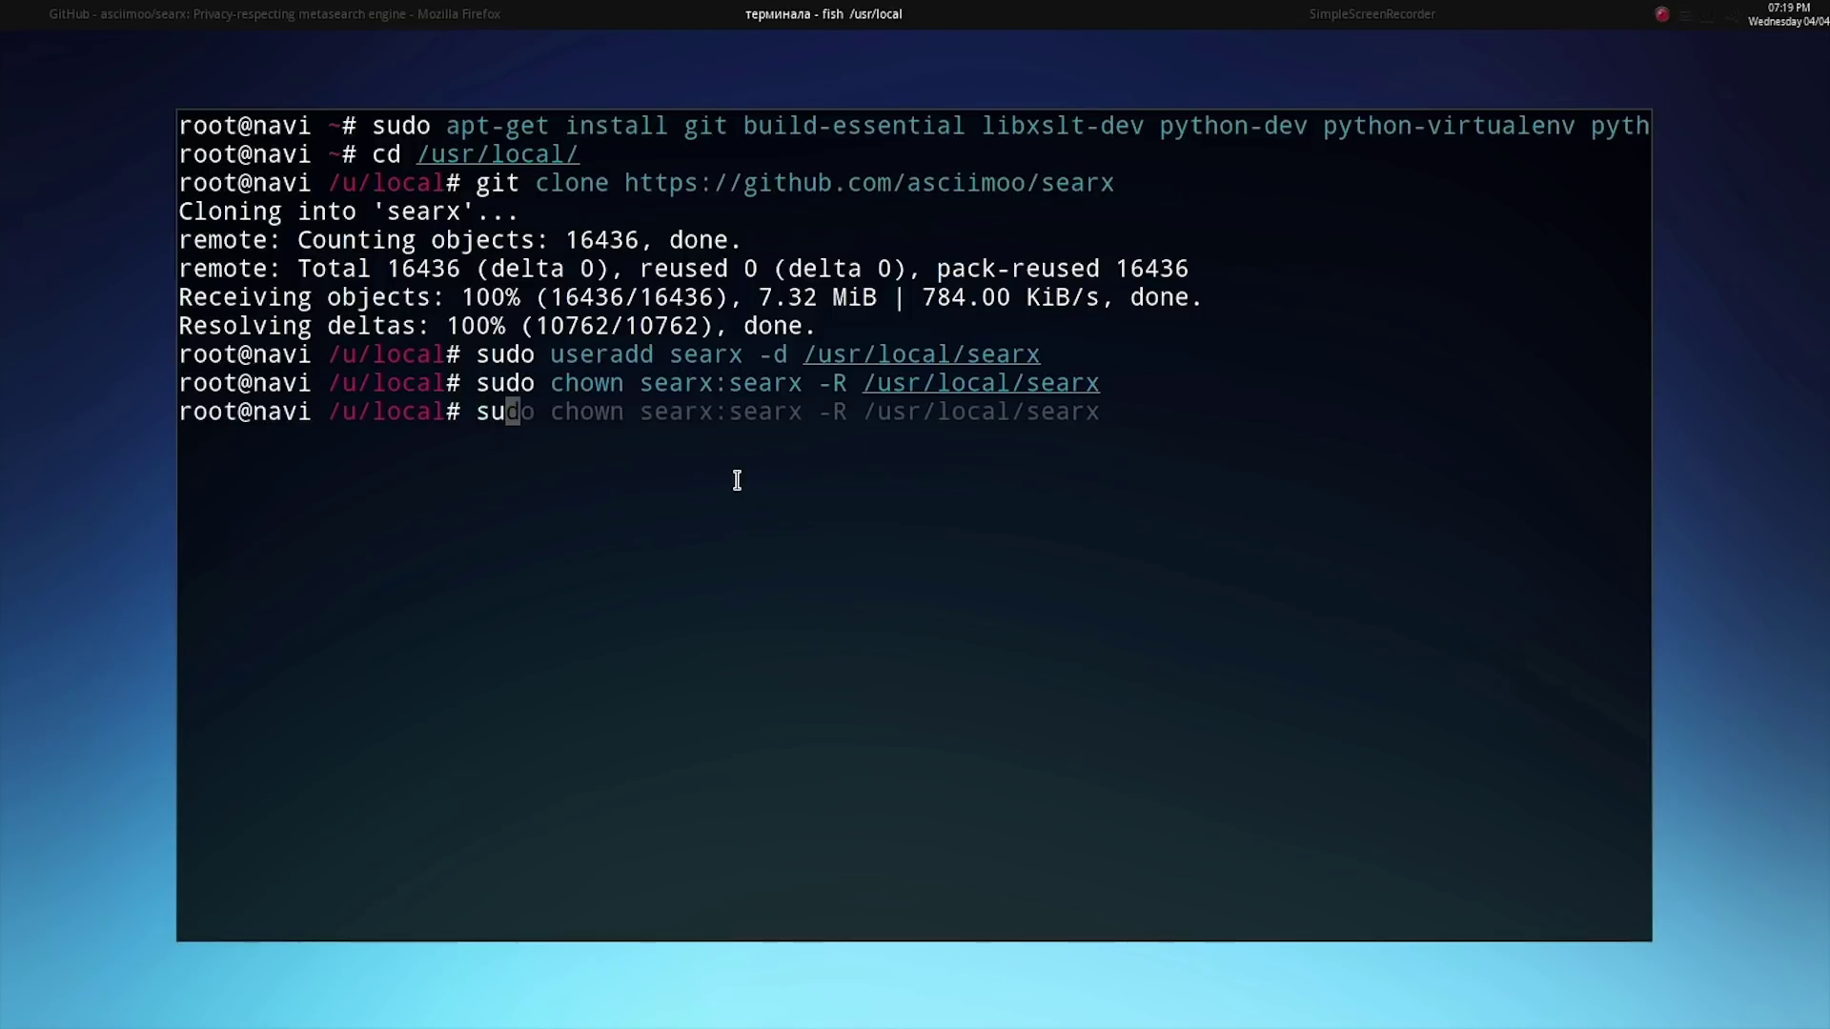
text(do -u searx -i)
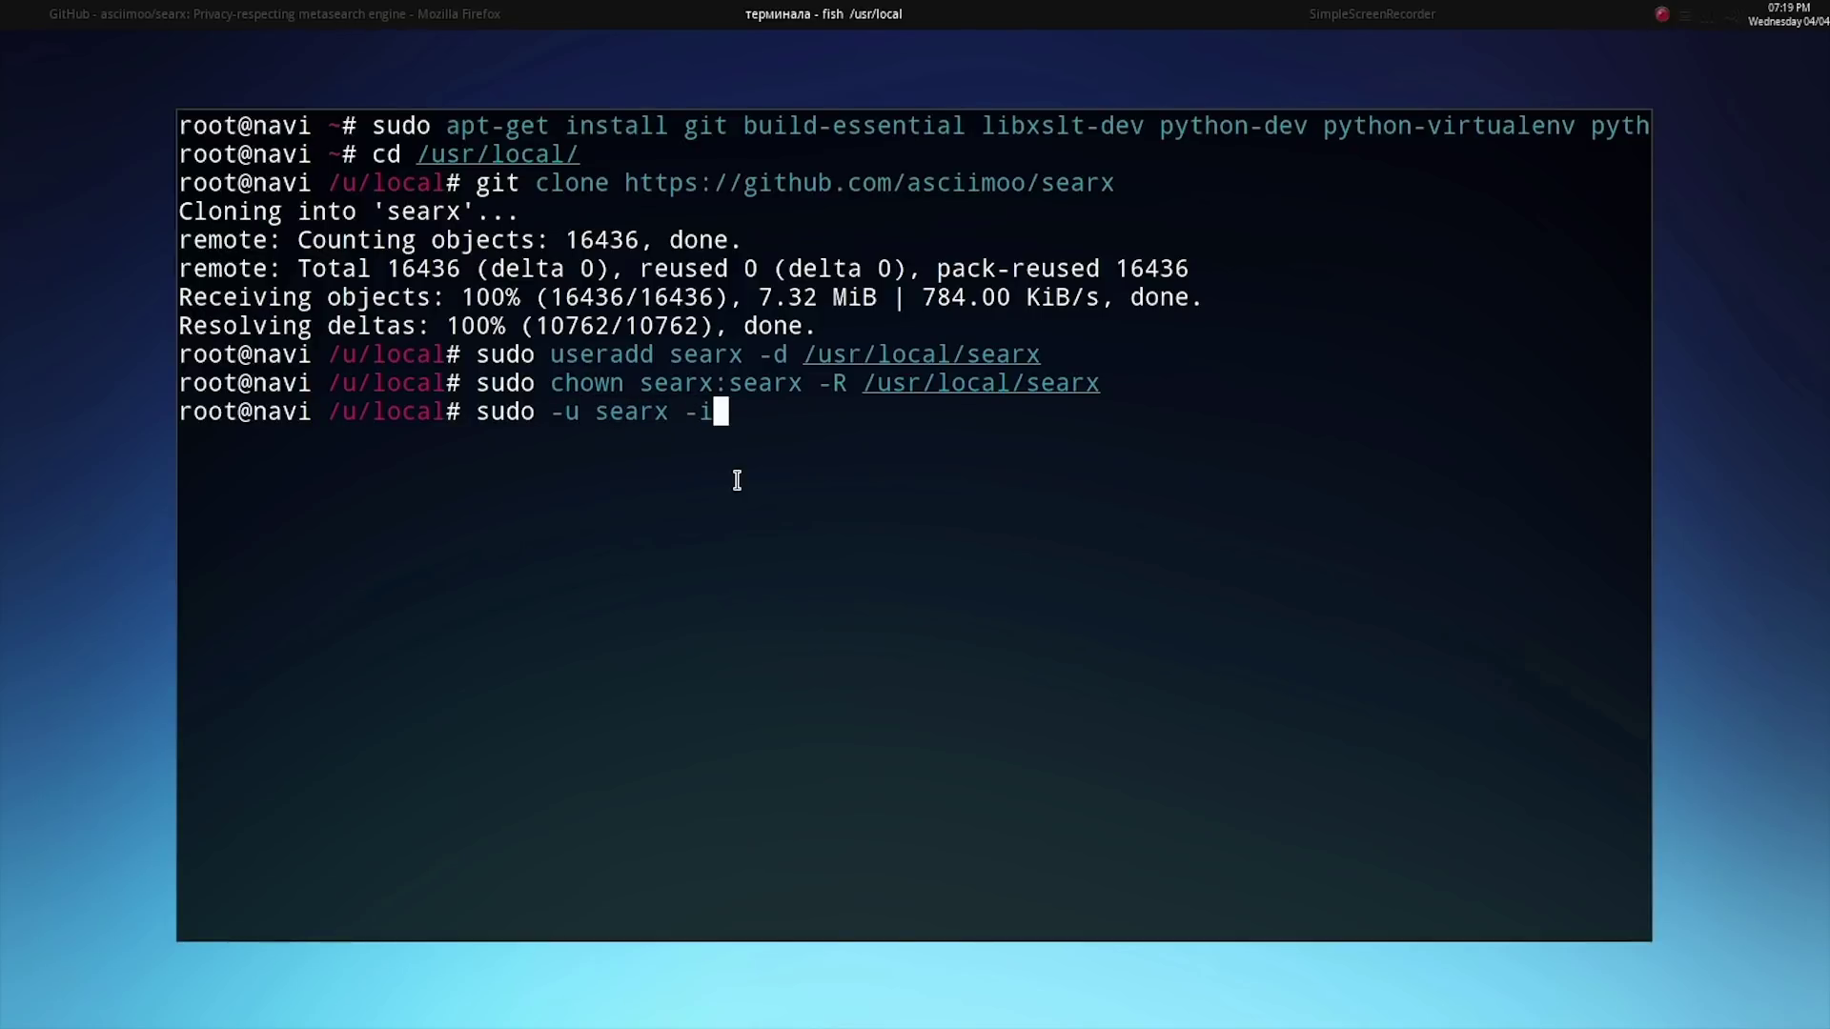
- Log in as the searx user and create the searx-ve virtualenv with virtualenv searx-ve
key(Return)
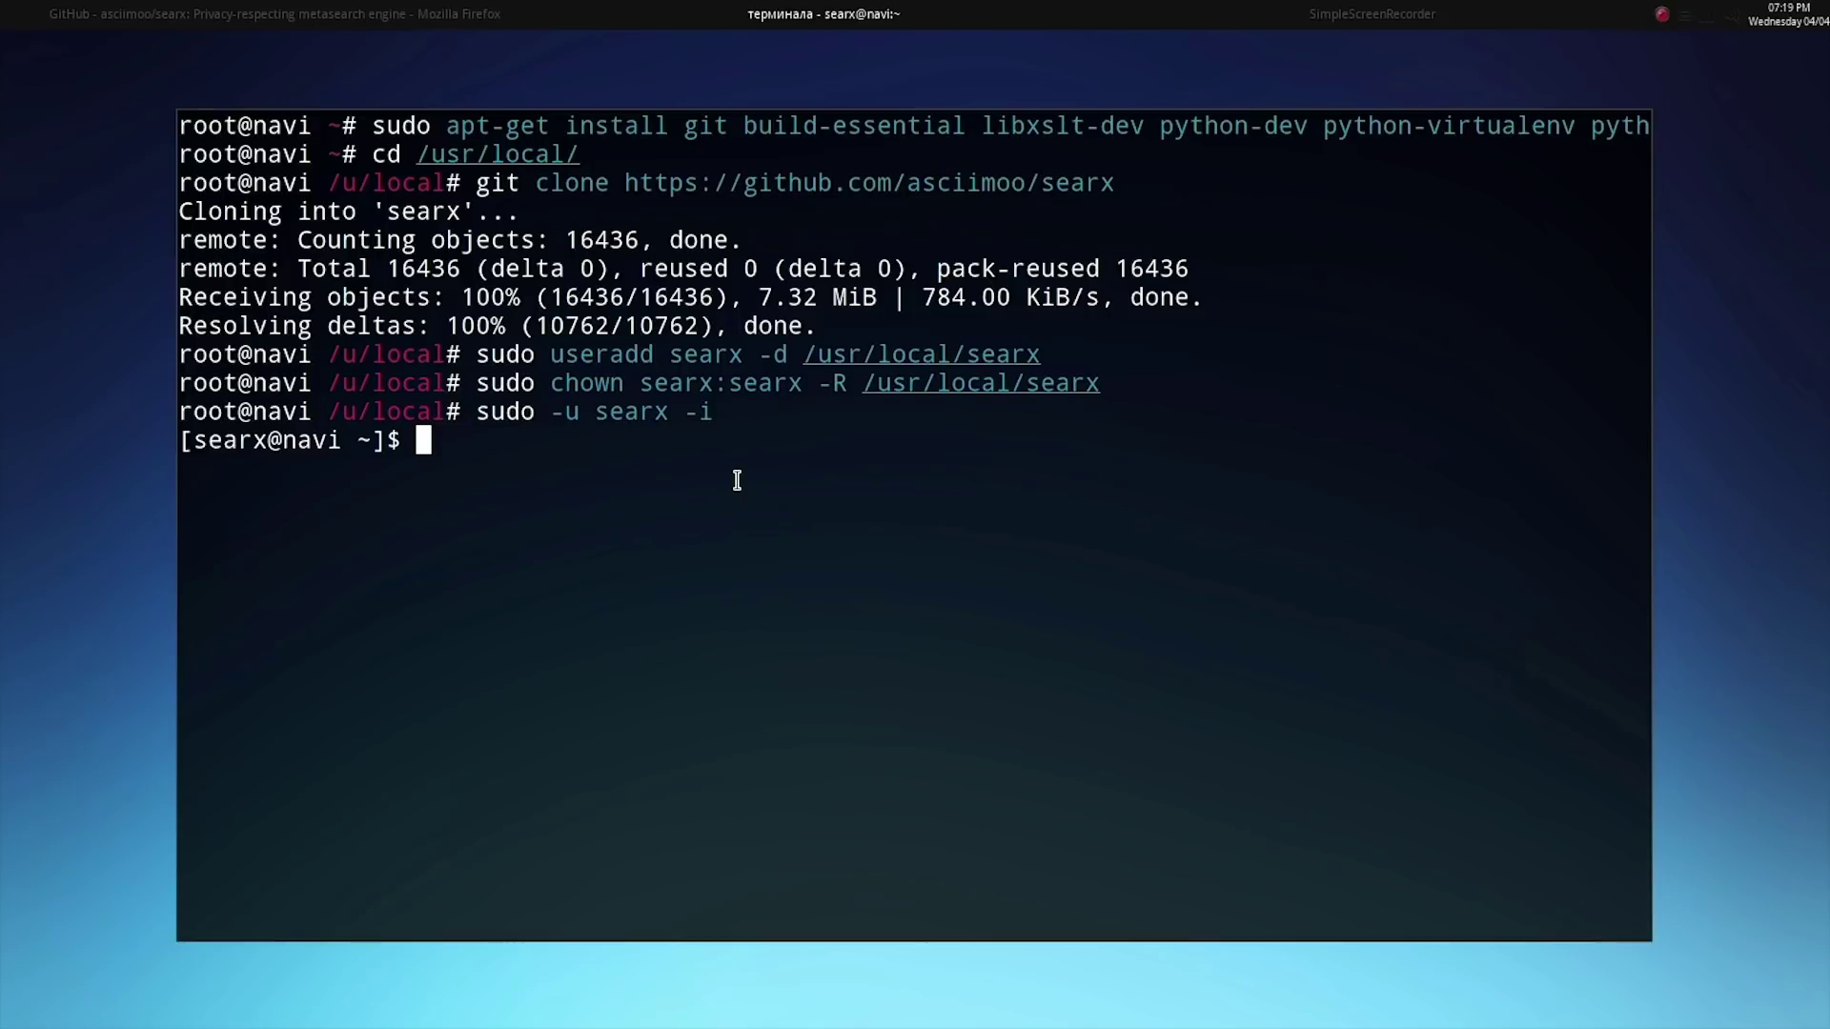
text(virtualenv)
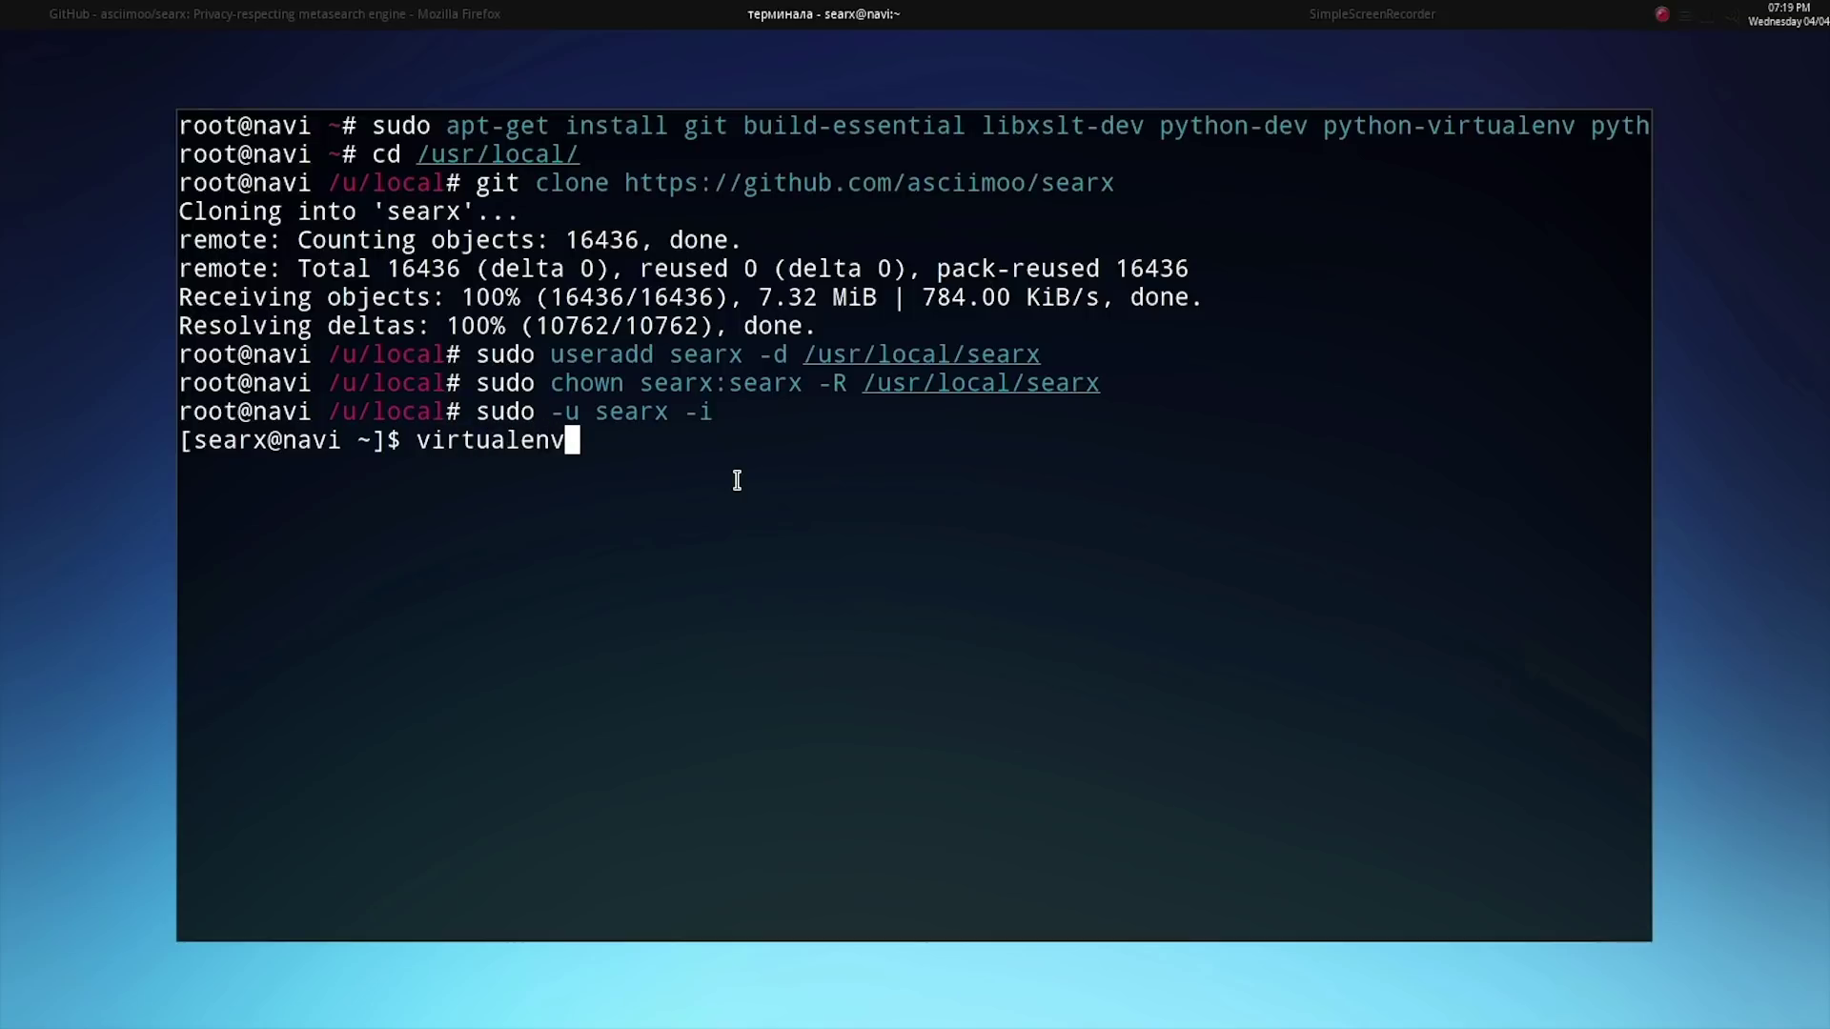
text( searx-v)
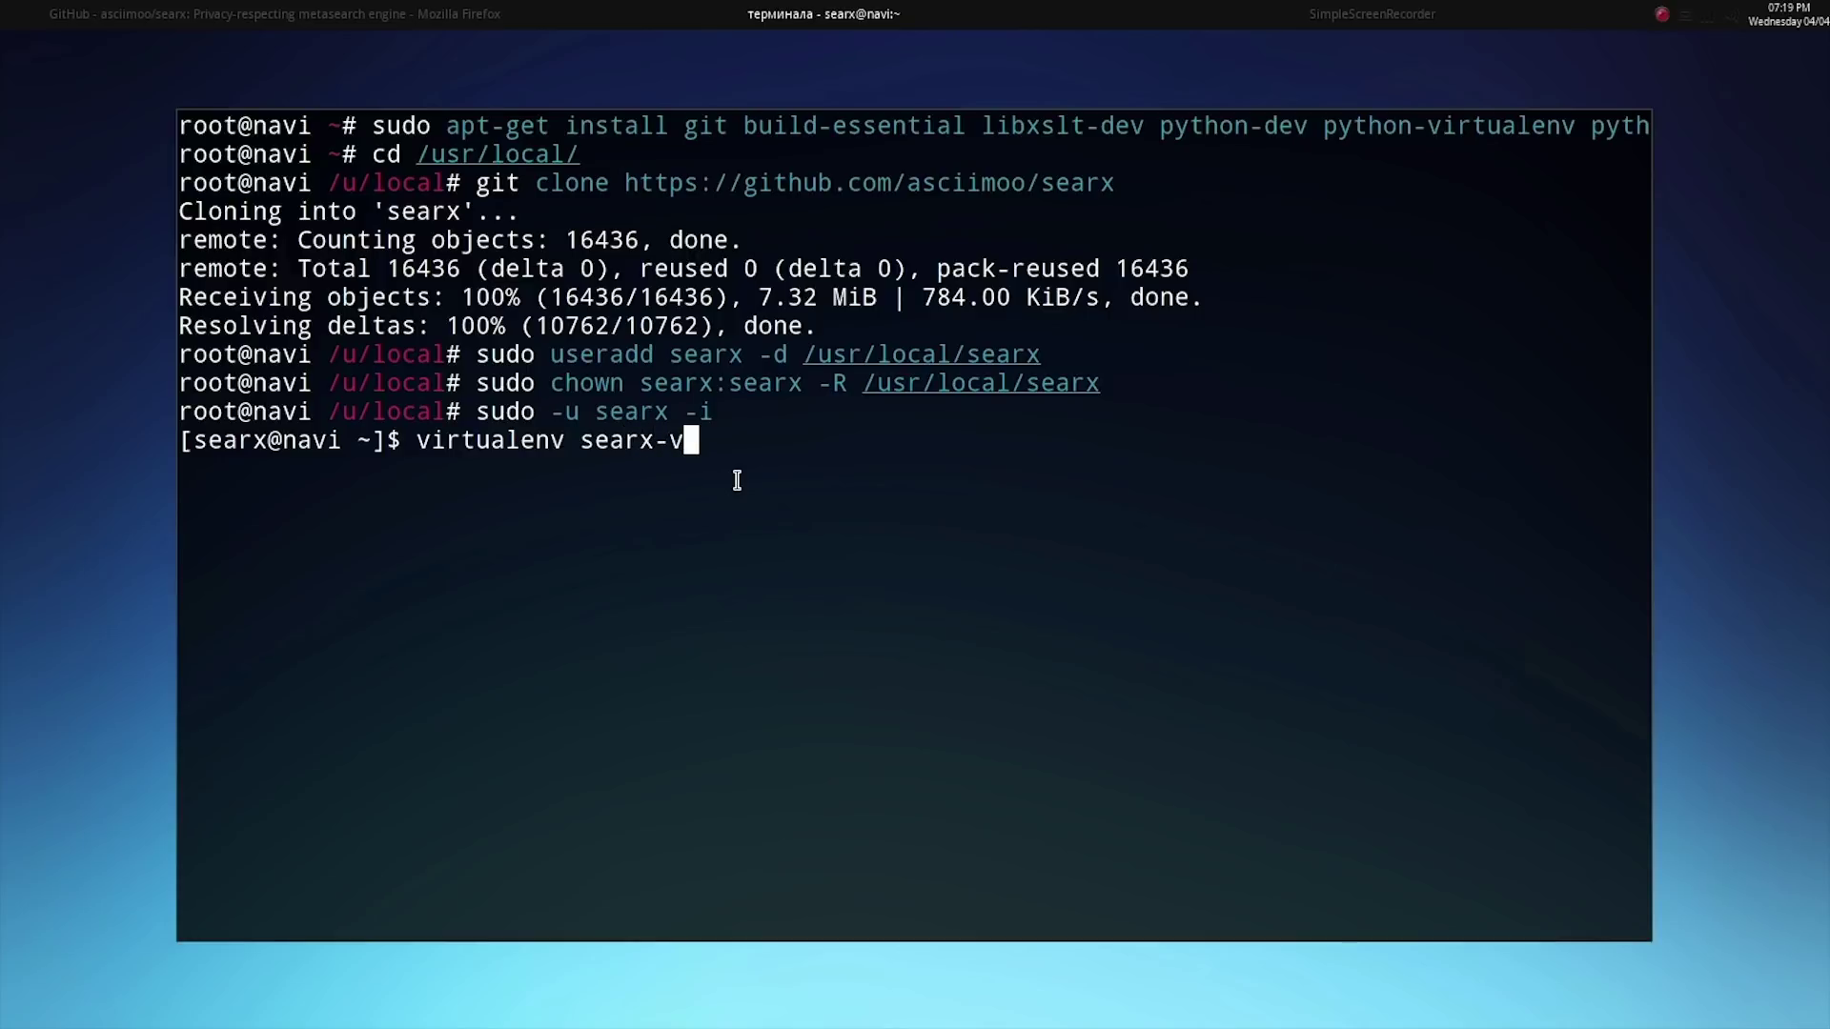
text(e)
key(Return)
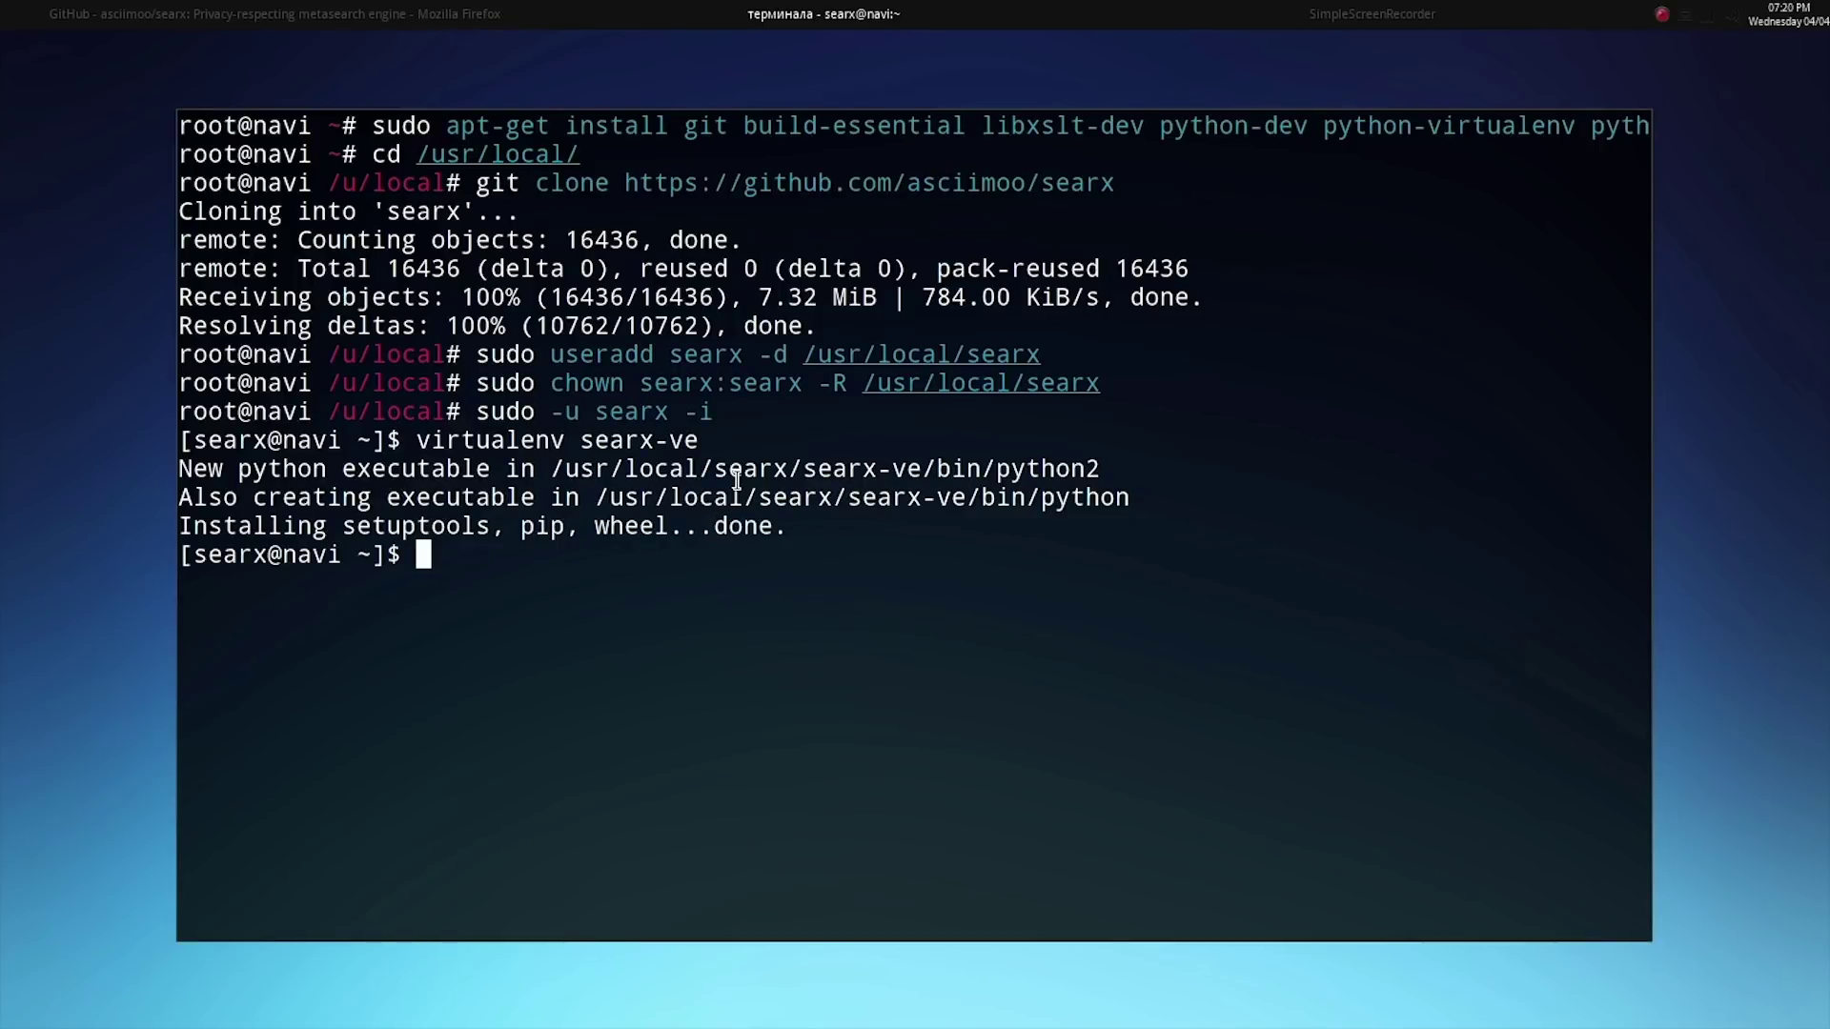
text(./manag)
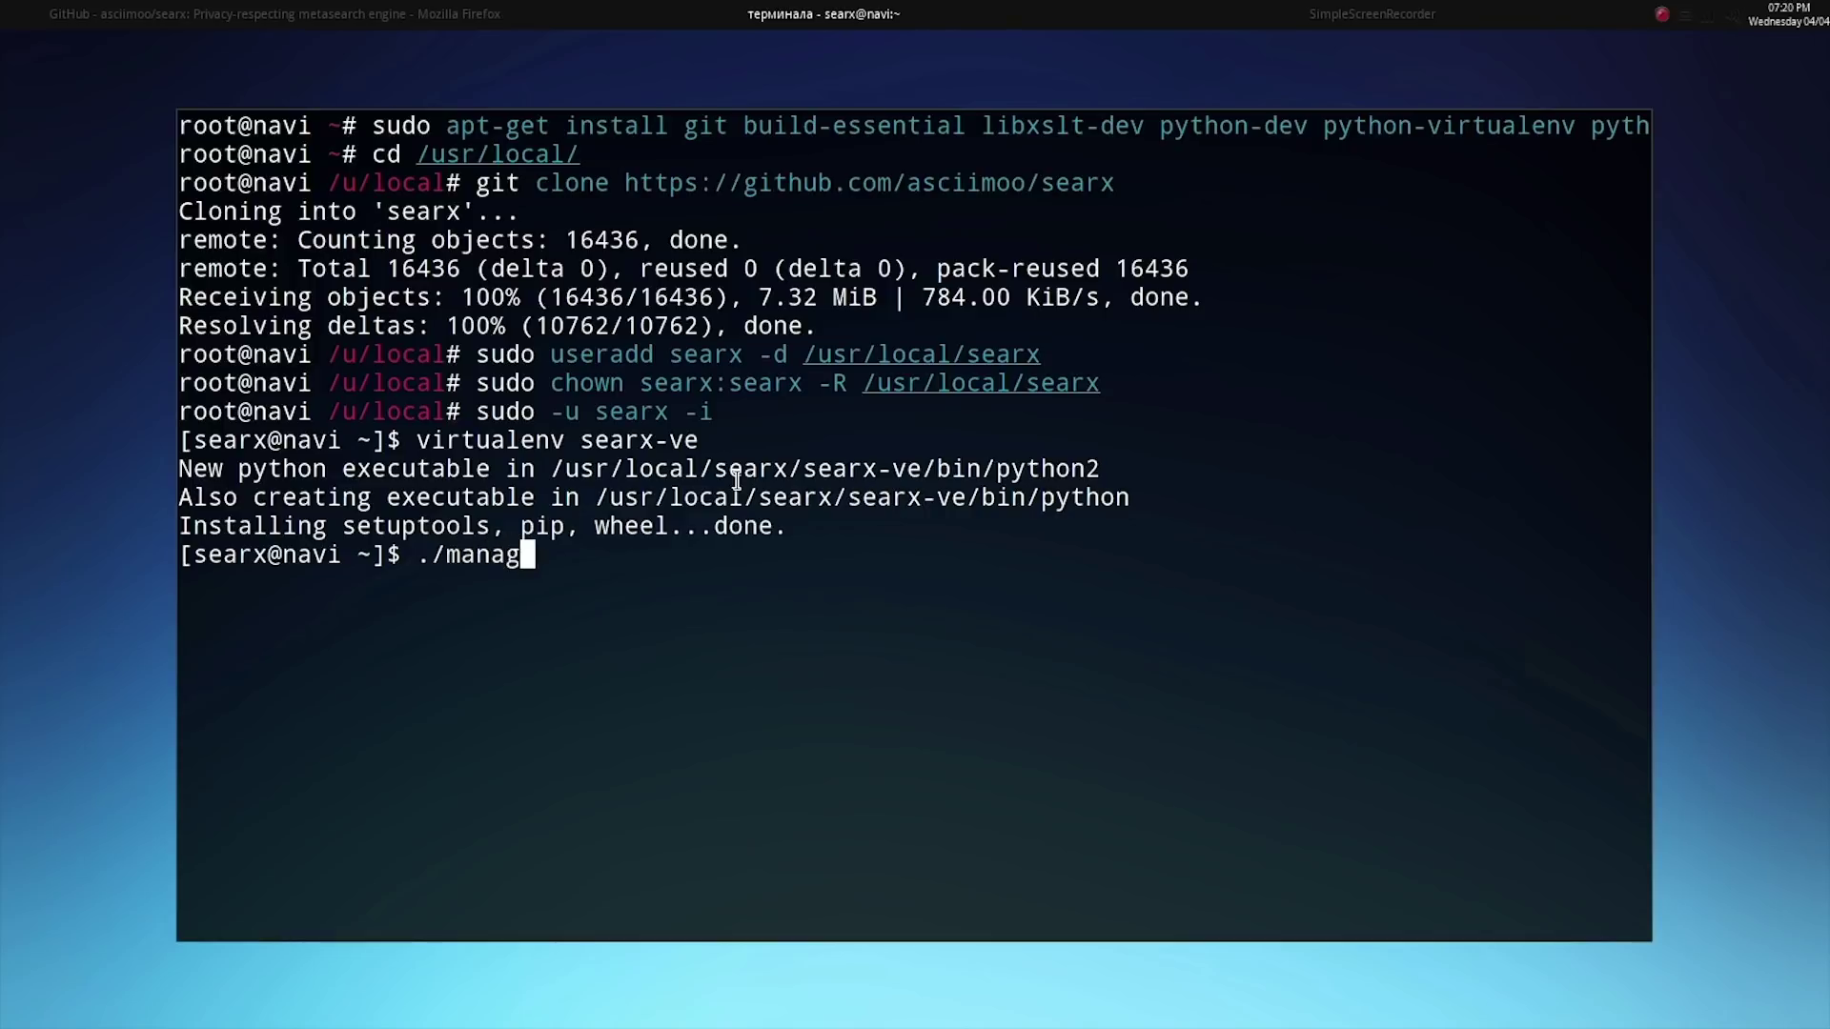
text(e.sh update)
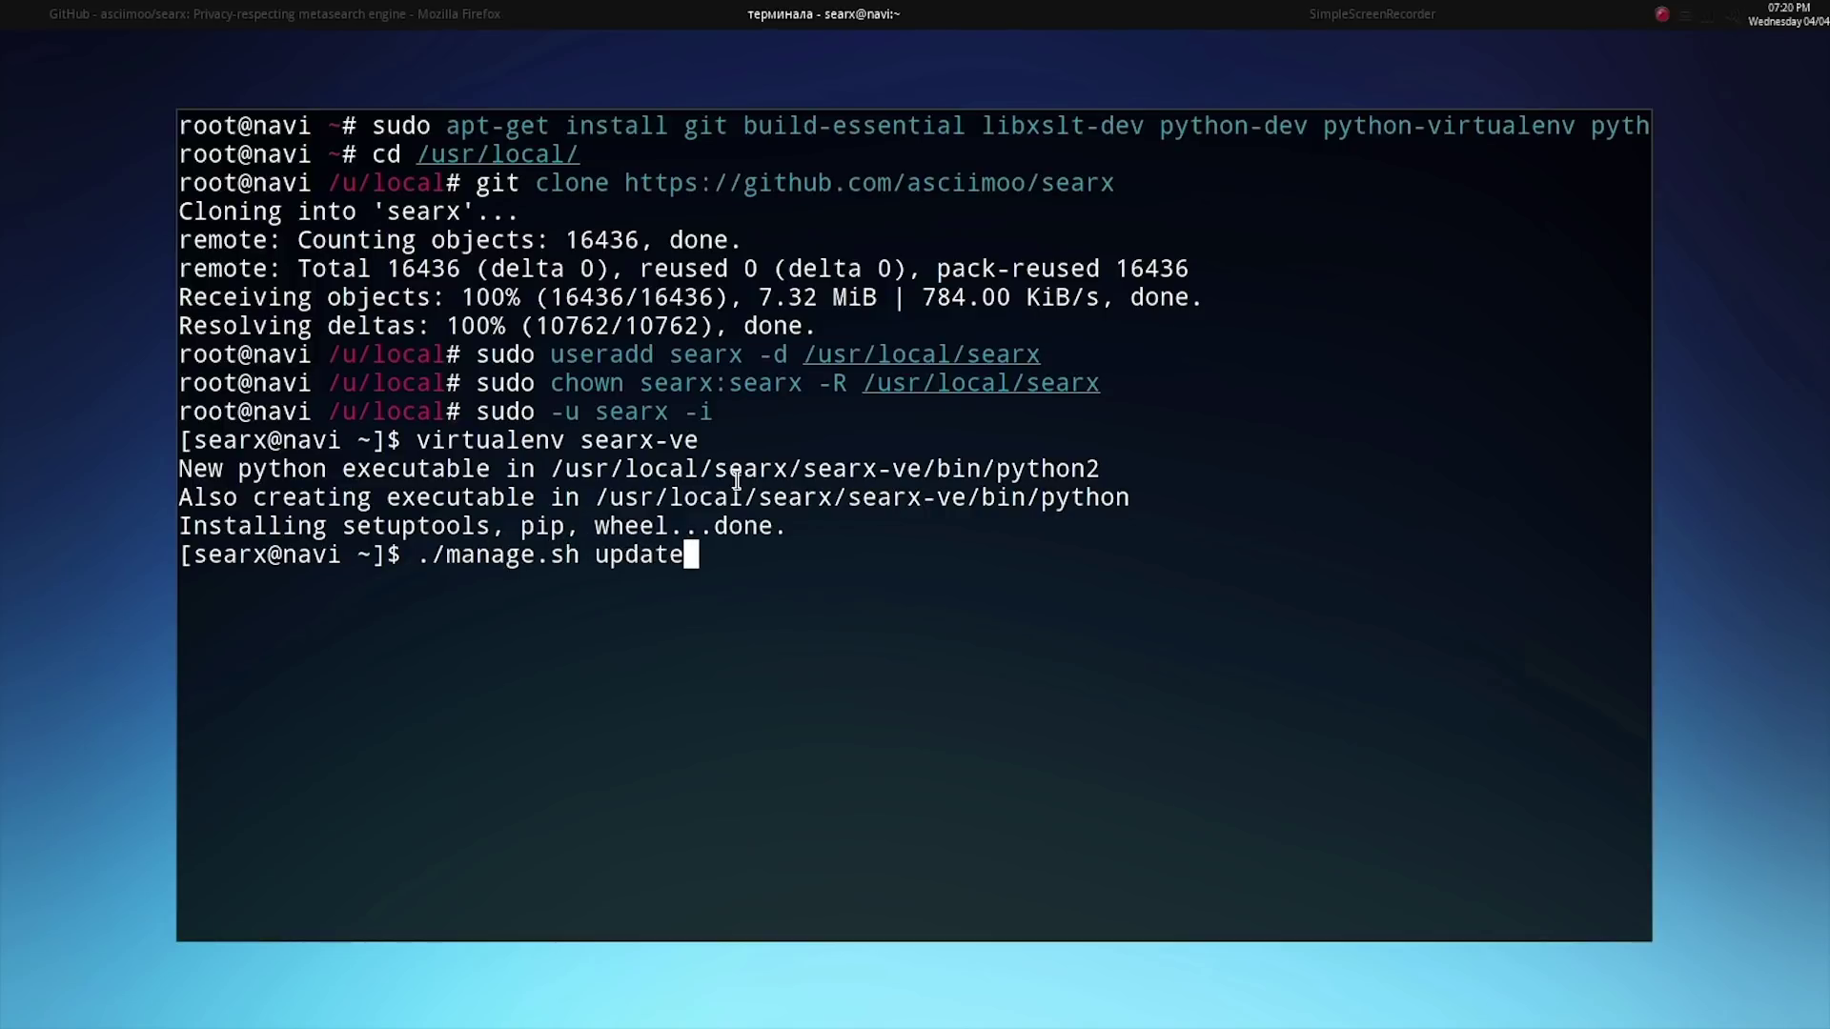
text(_packe)
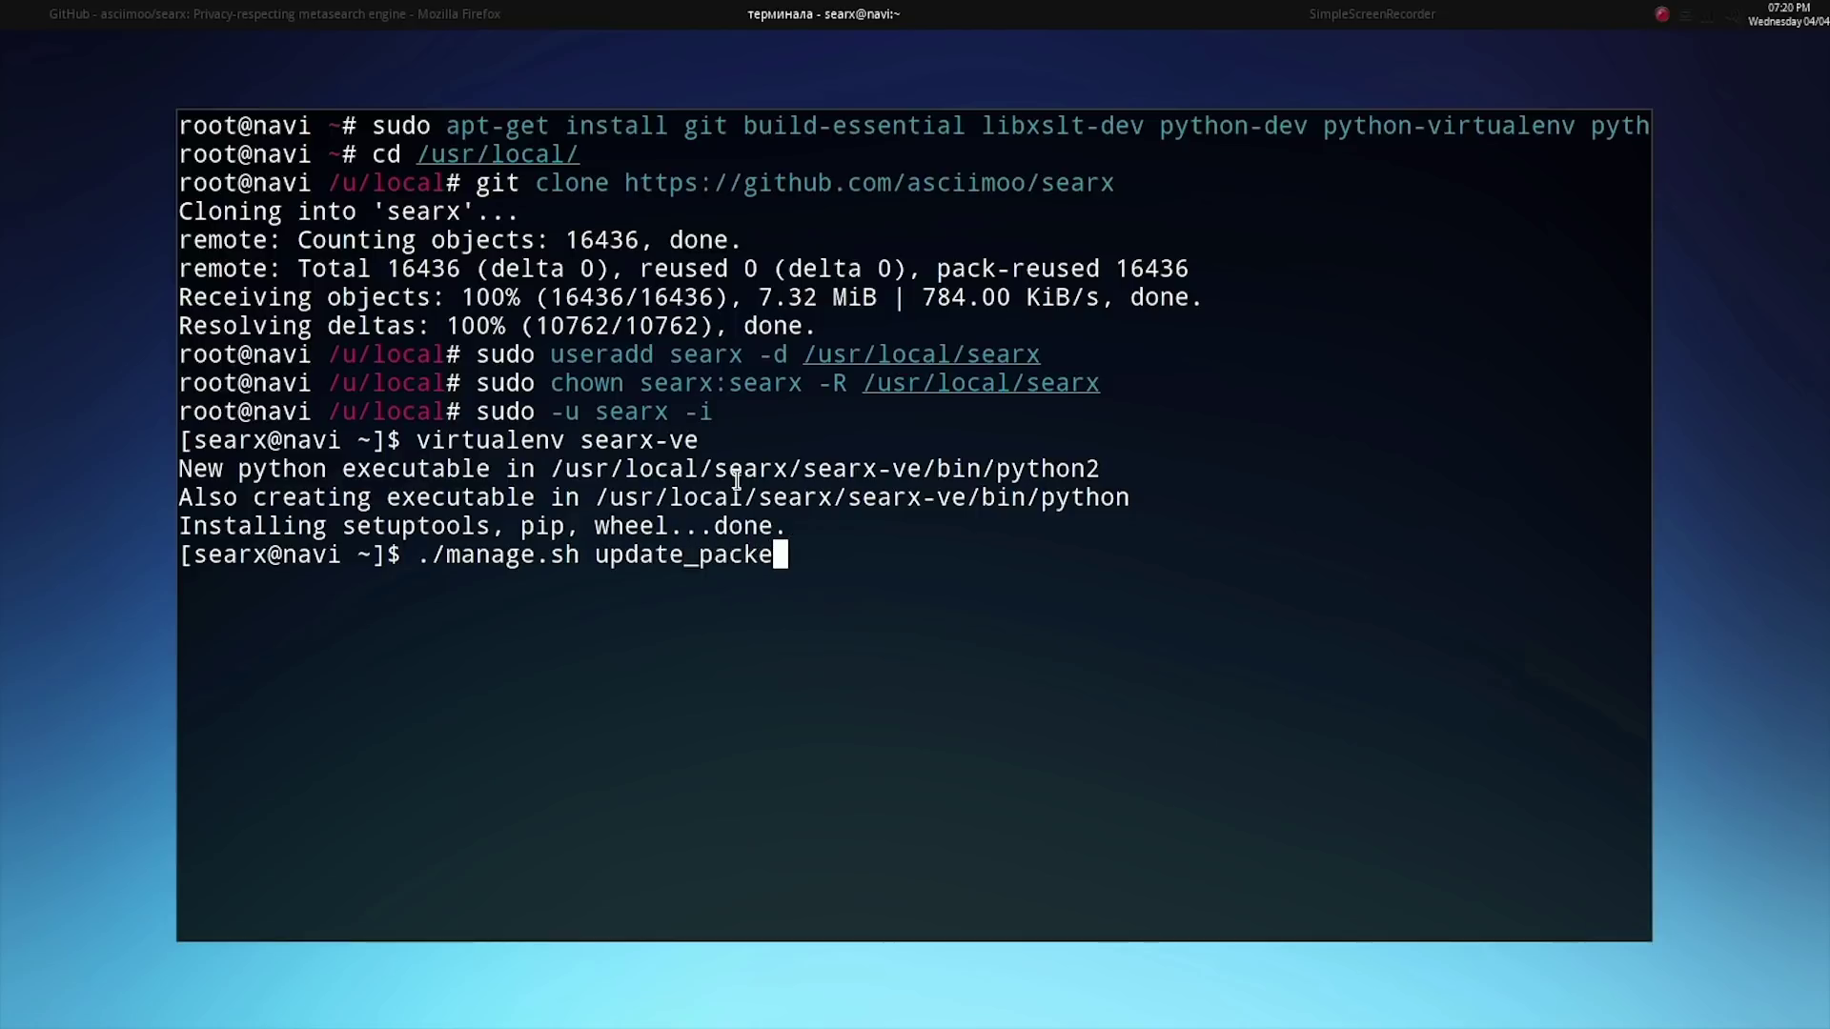
text(ges)
- Run ./manage.sh update_packages, then launch the server with python searx/webapp.py
key(Return)
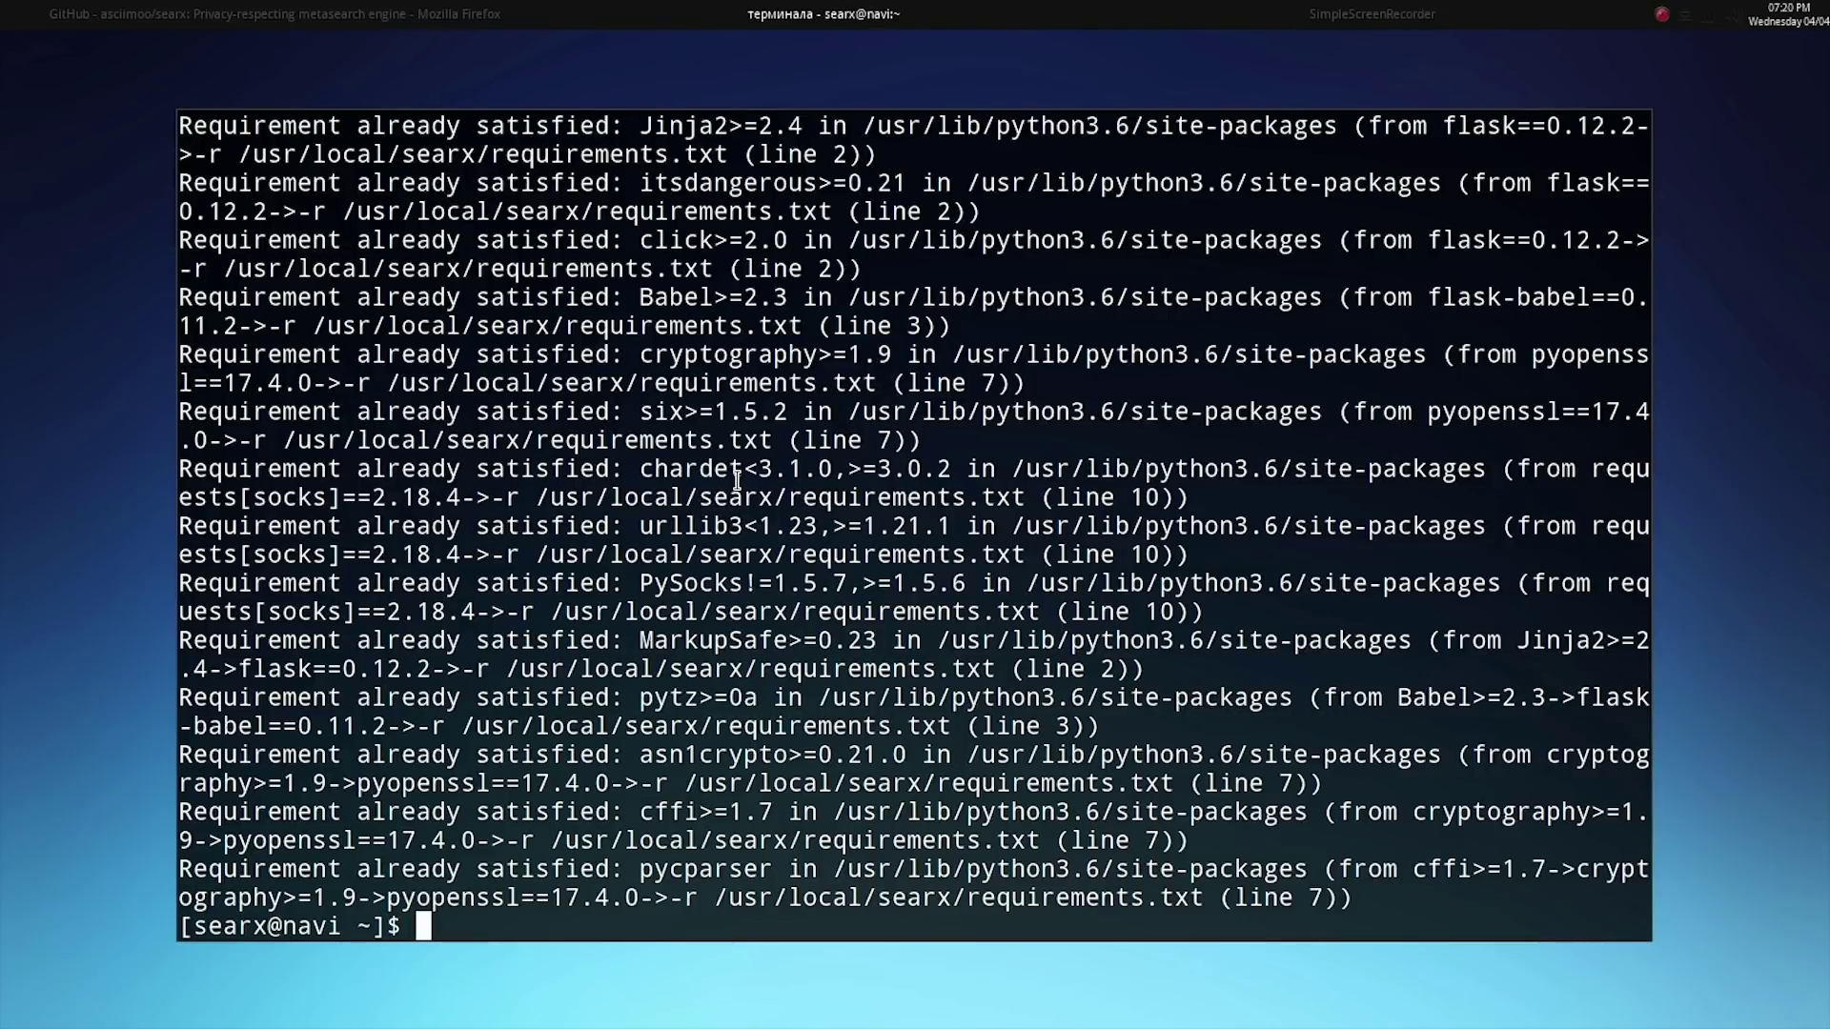
text(python )
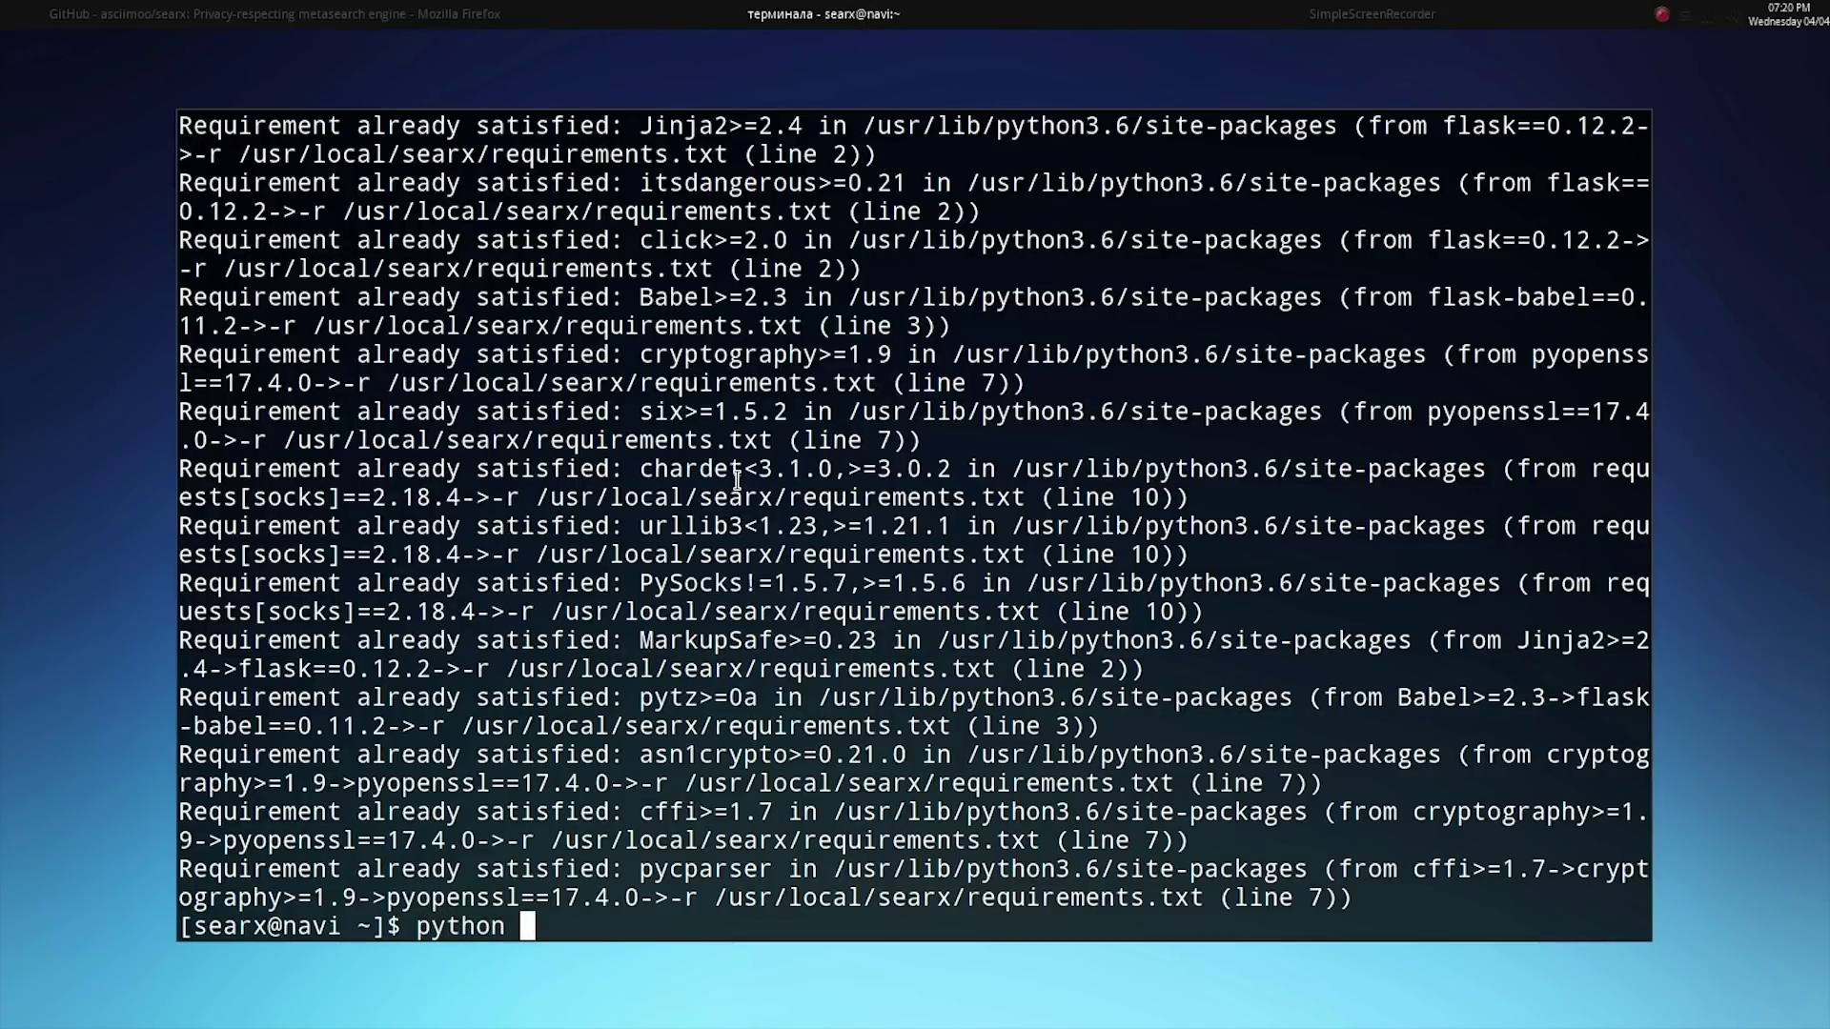
text(searx/web)
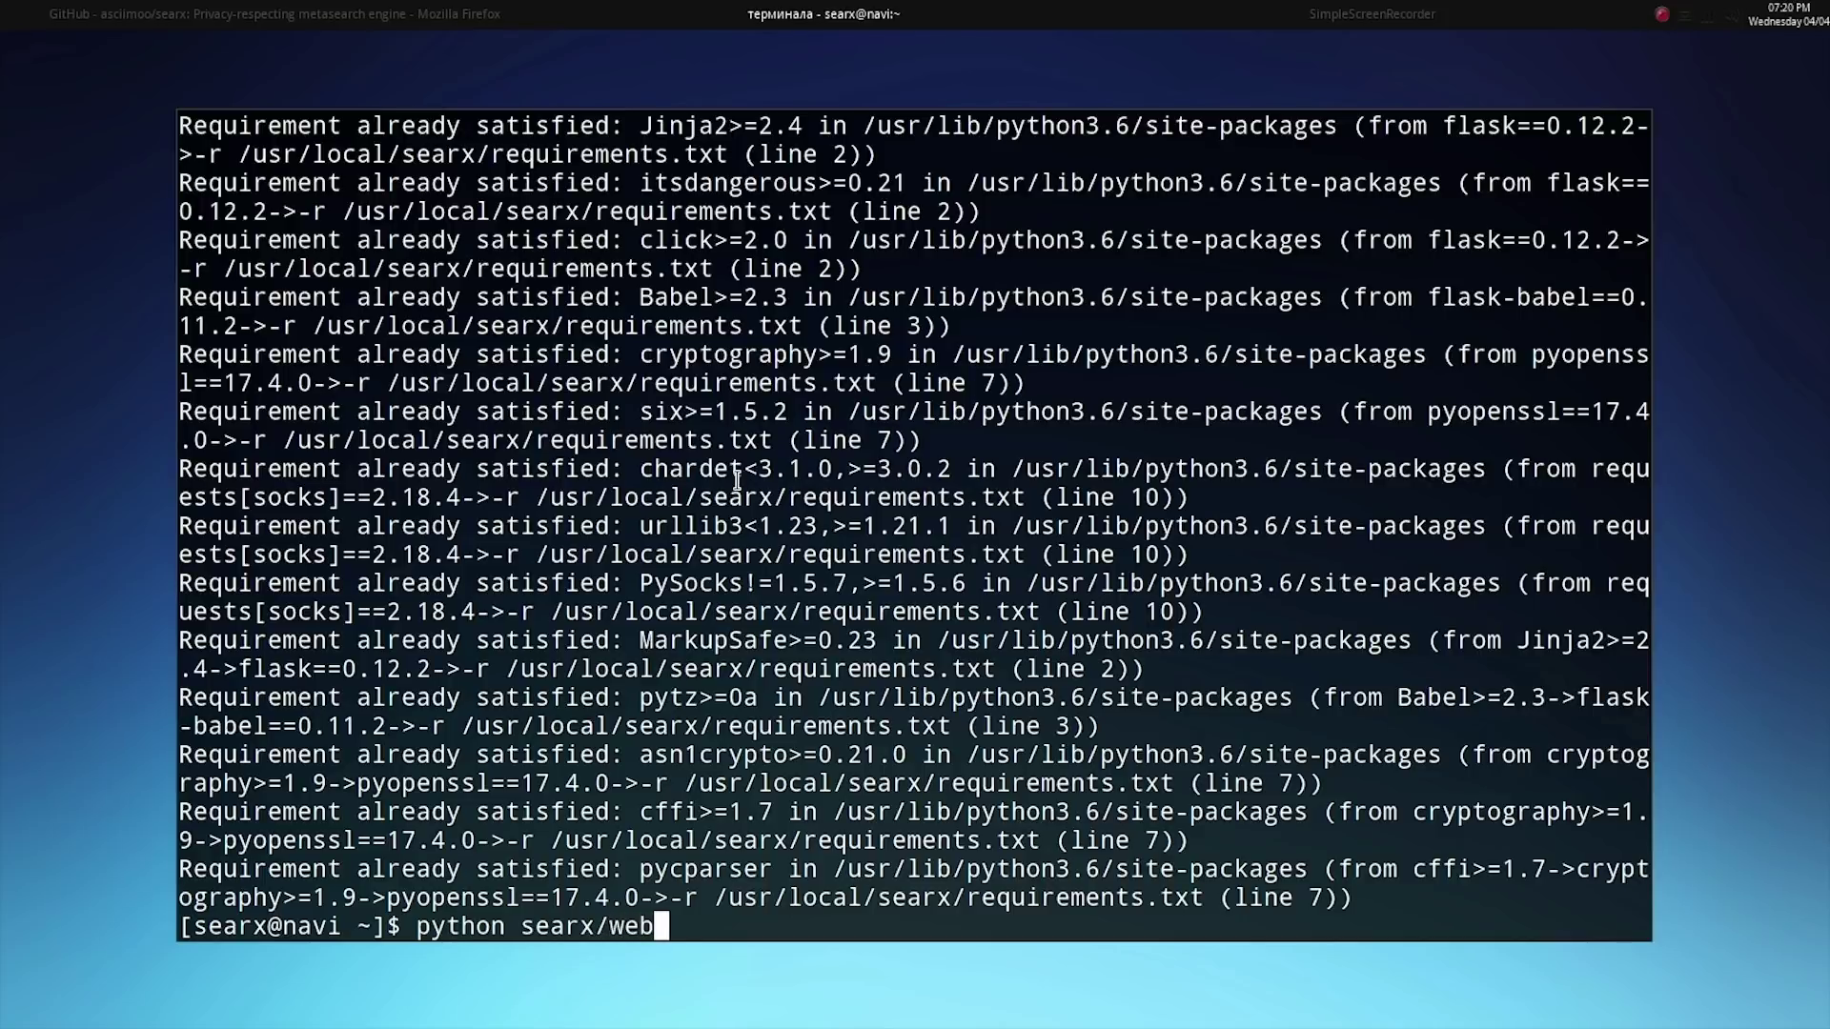
text(app.py)
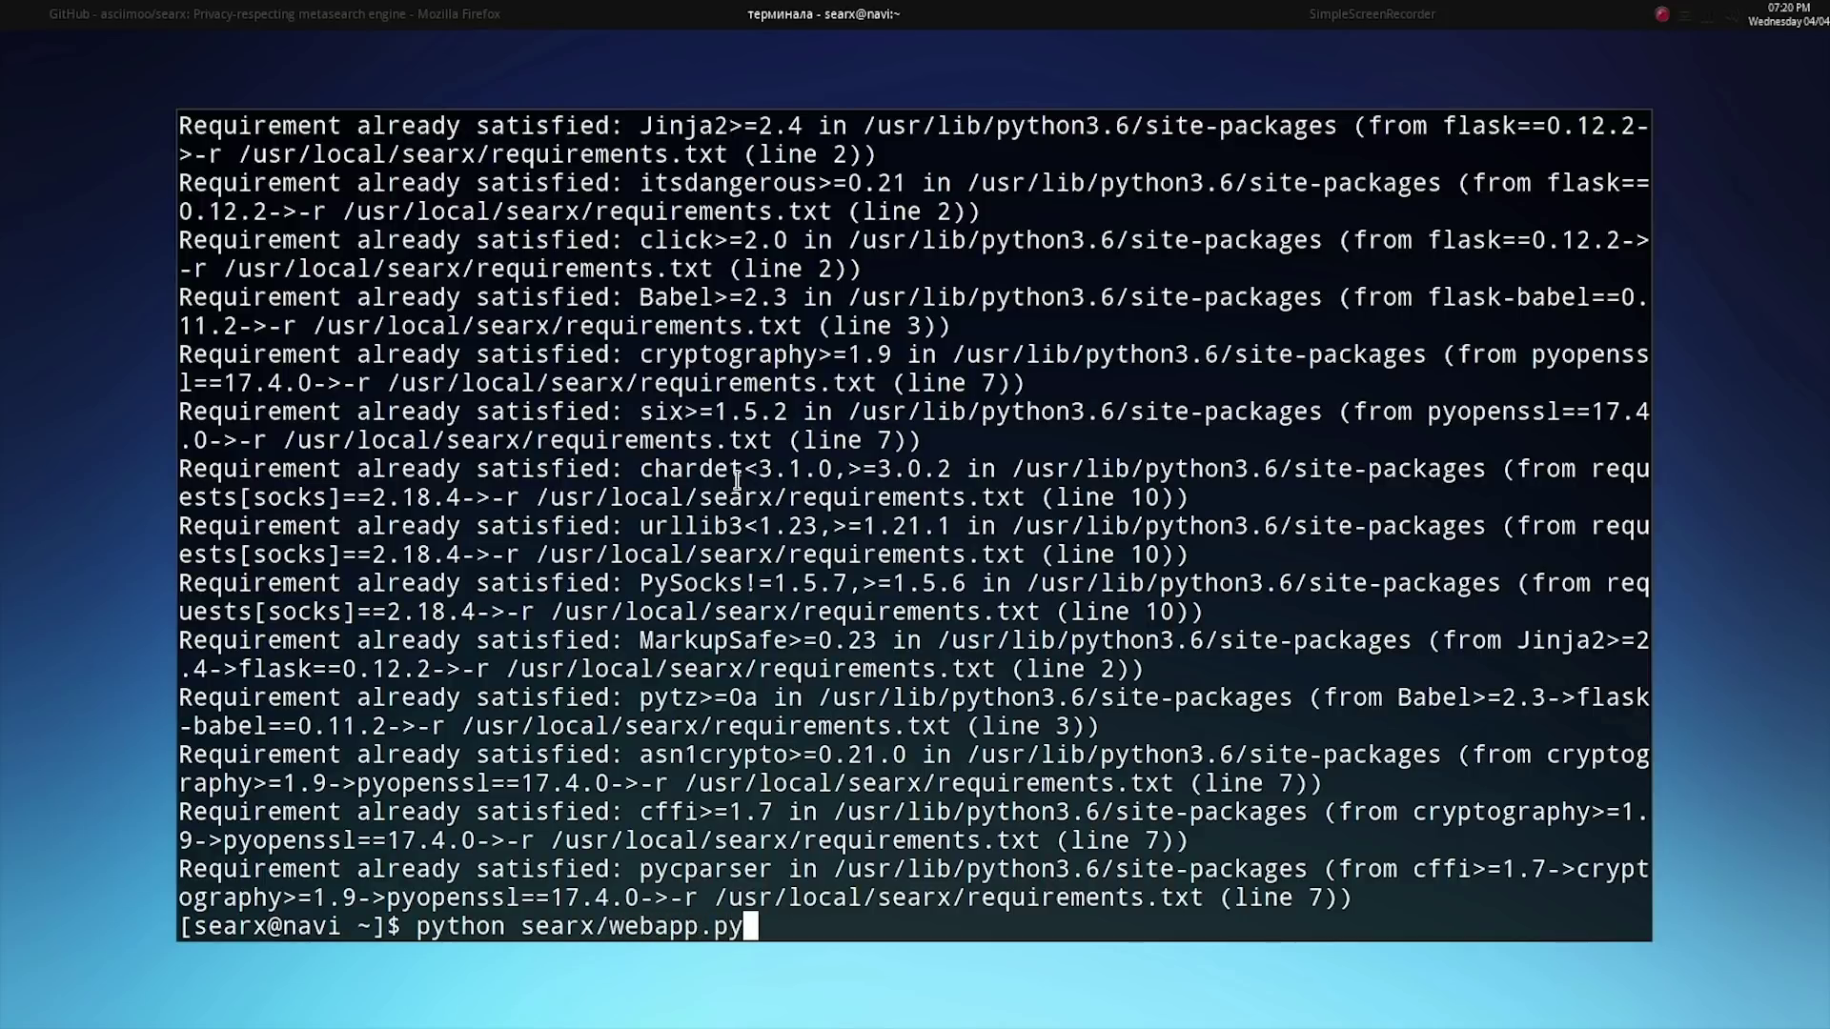
key(Return)
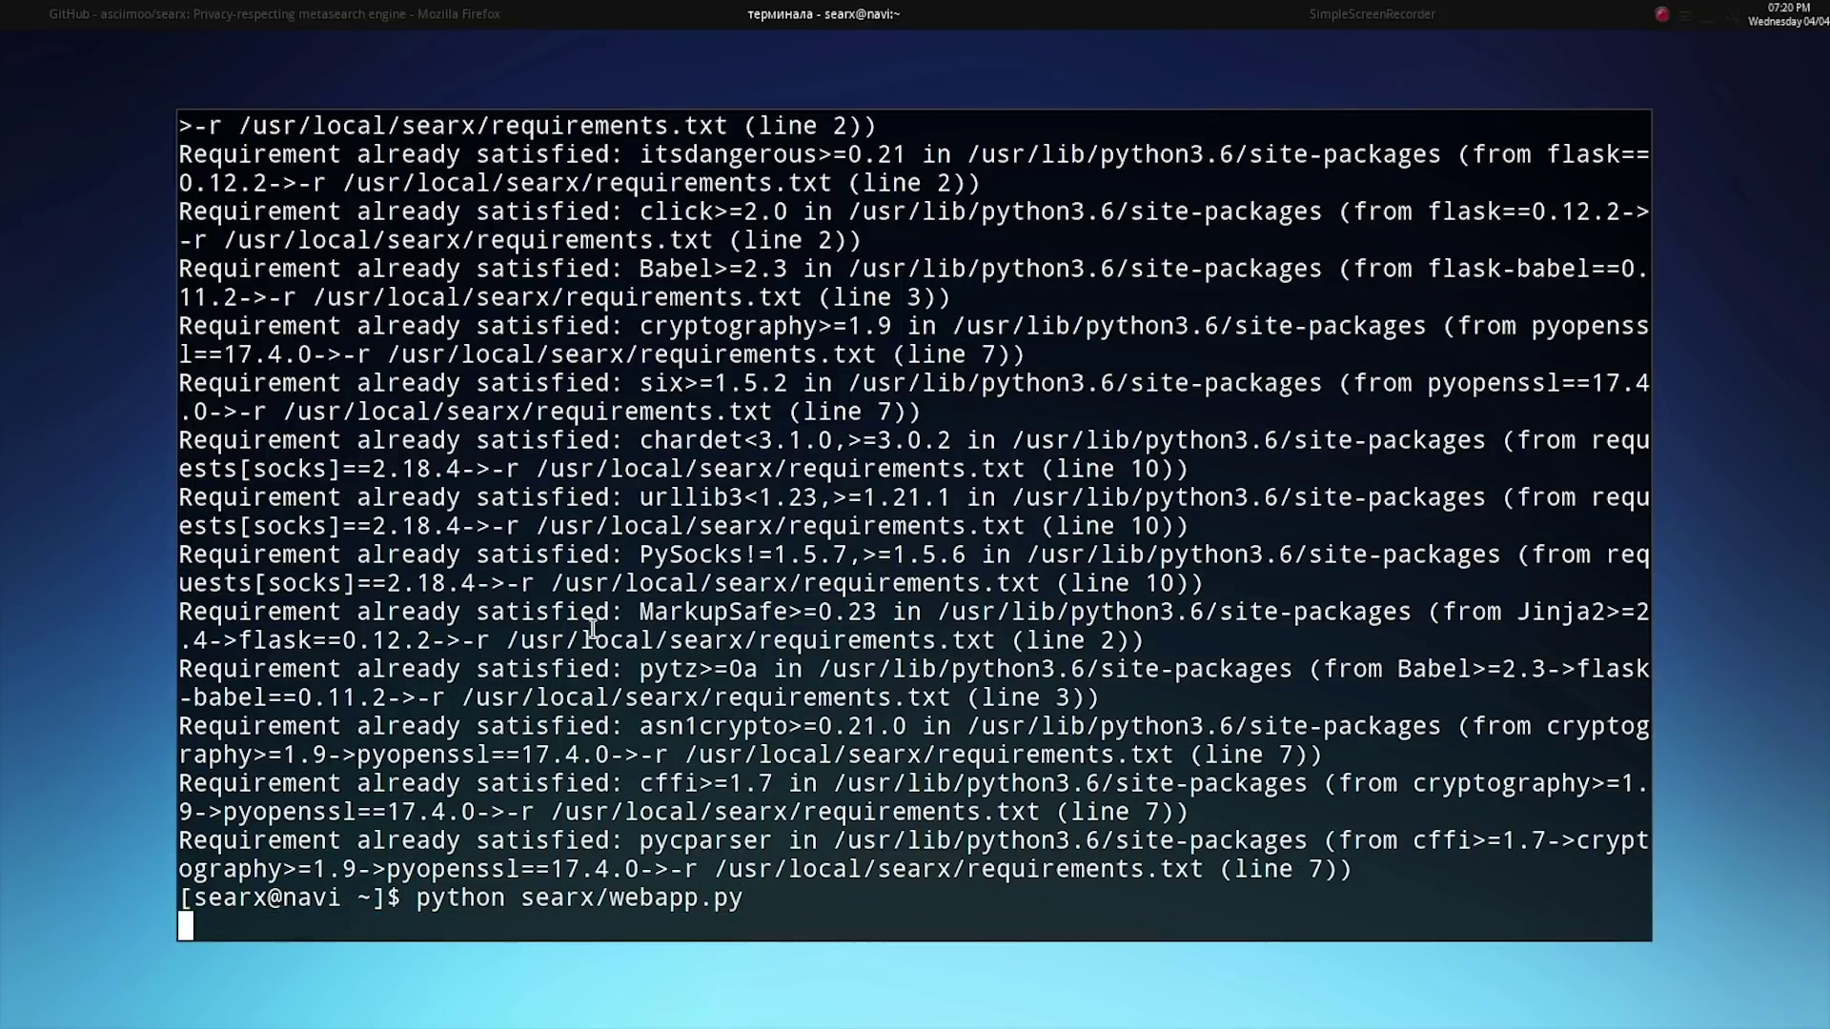
click(276, 13)
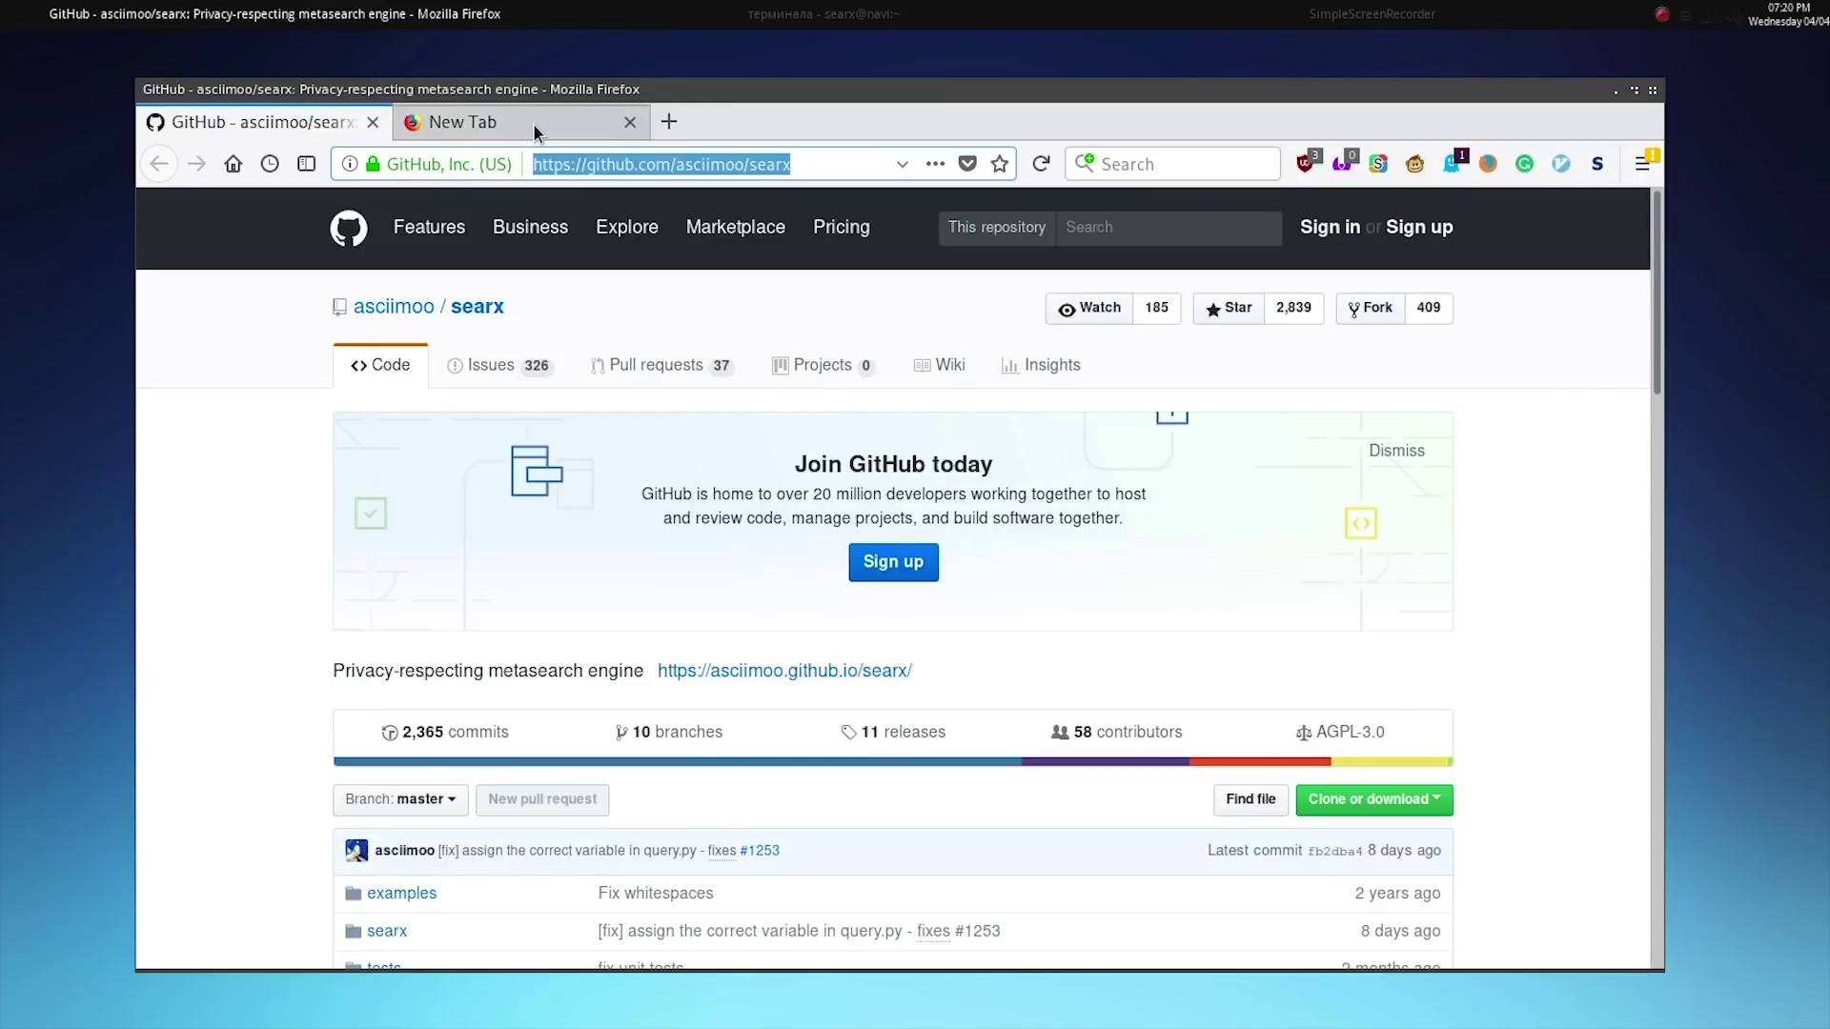
- Load the local searx home page at 127.0.0.1:8888 and enter 'null byte' as the query
click(558, 158)
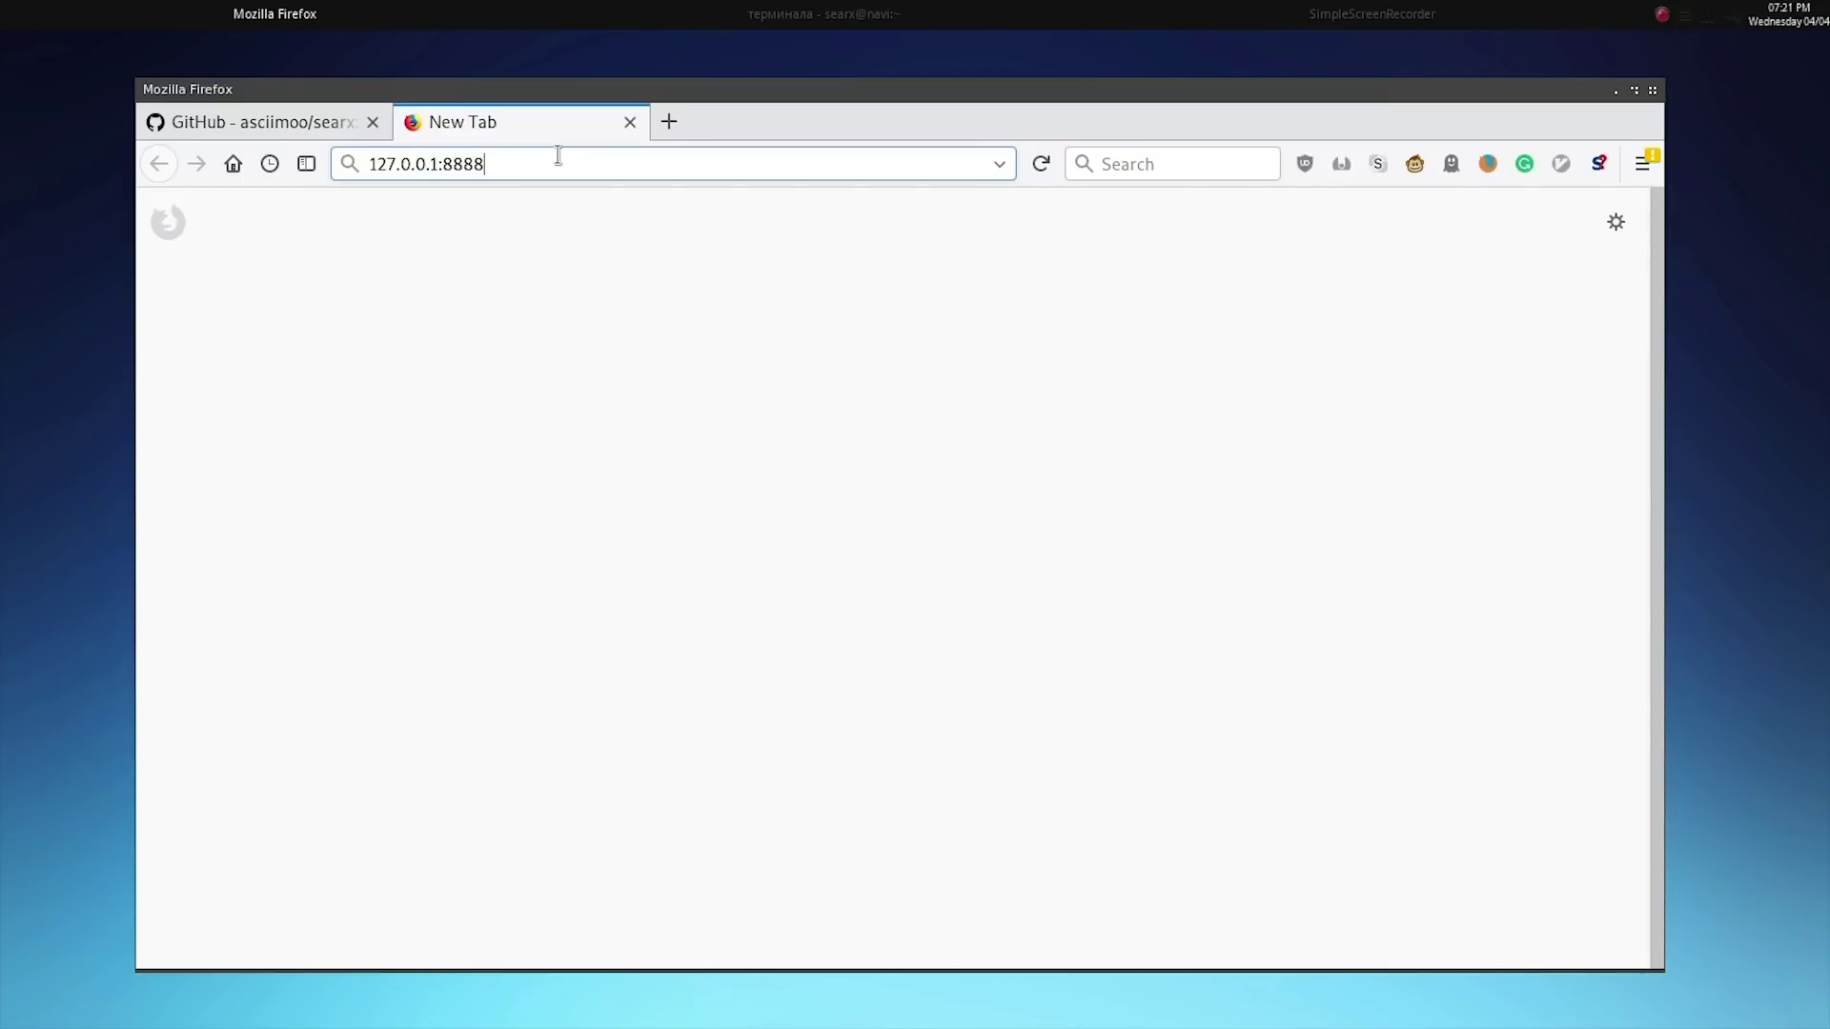
key(Return)
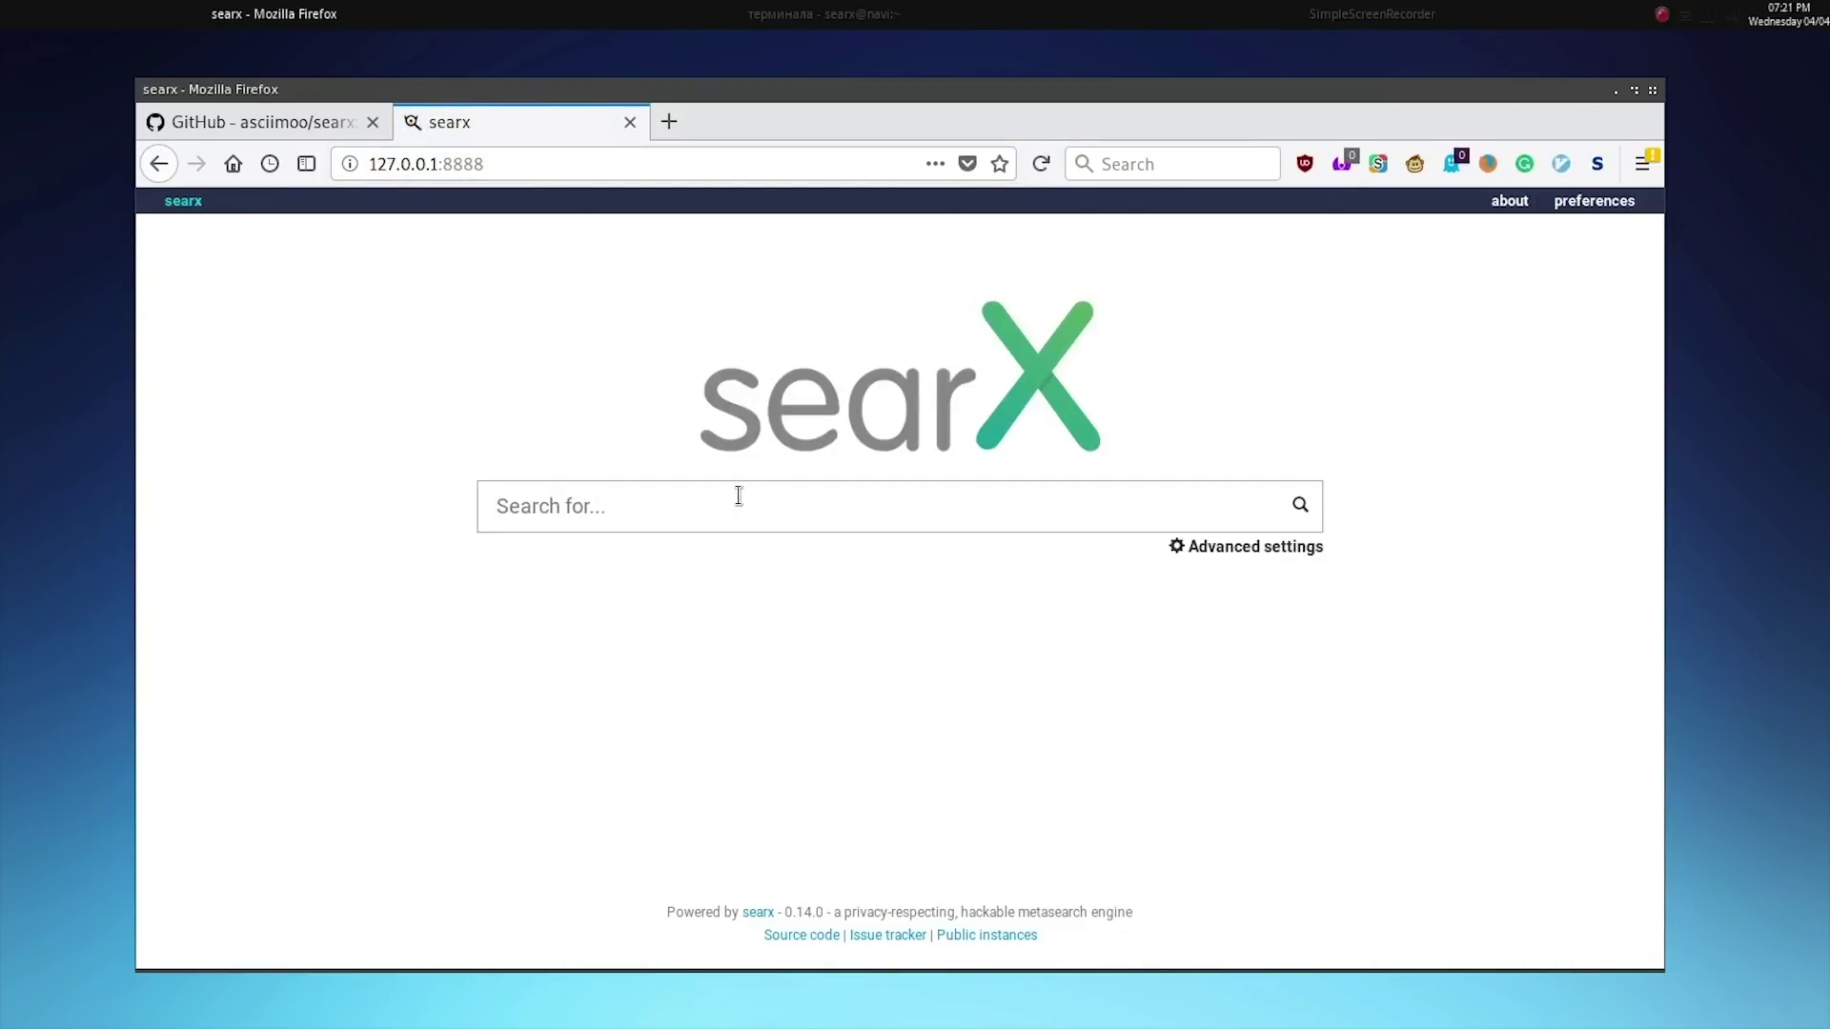
text(null byte)
- Submit the 'null byte' search and scroll through the google, bing and wikipedia results
key(Return)
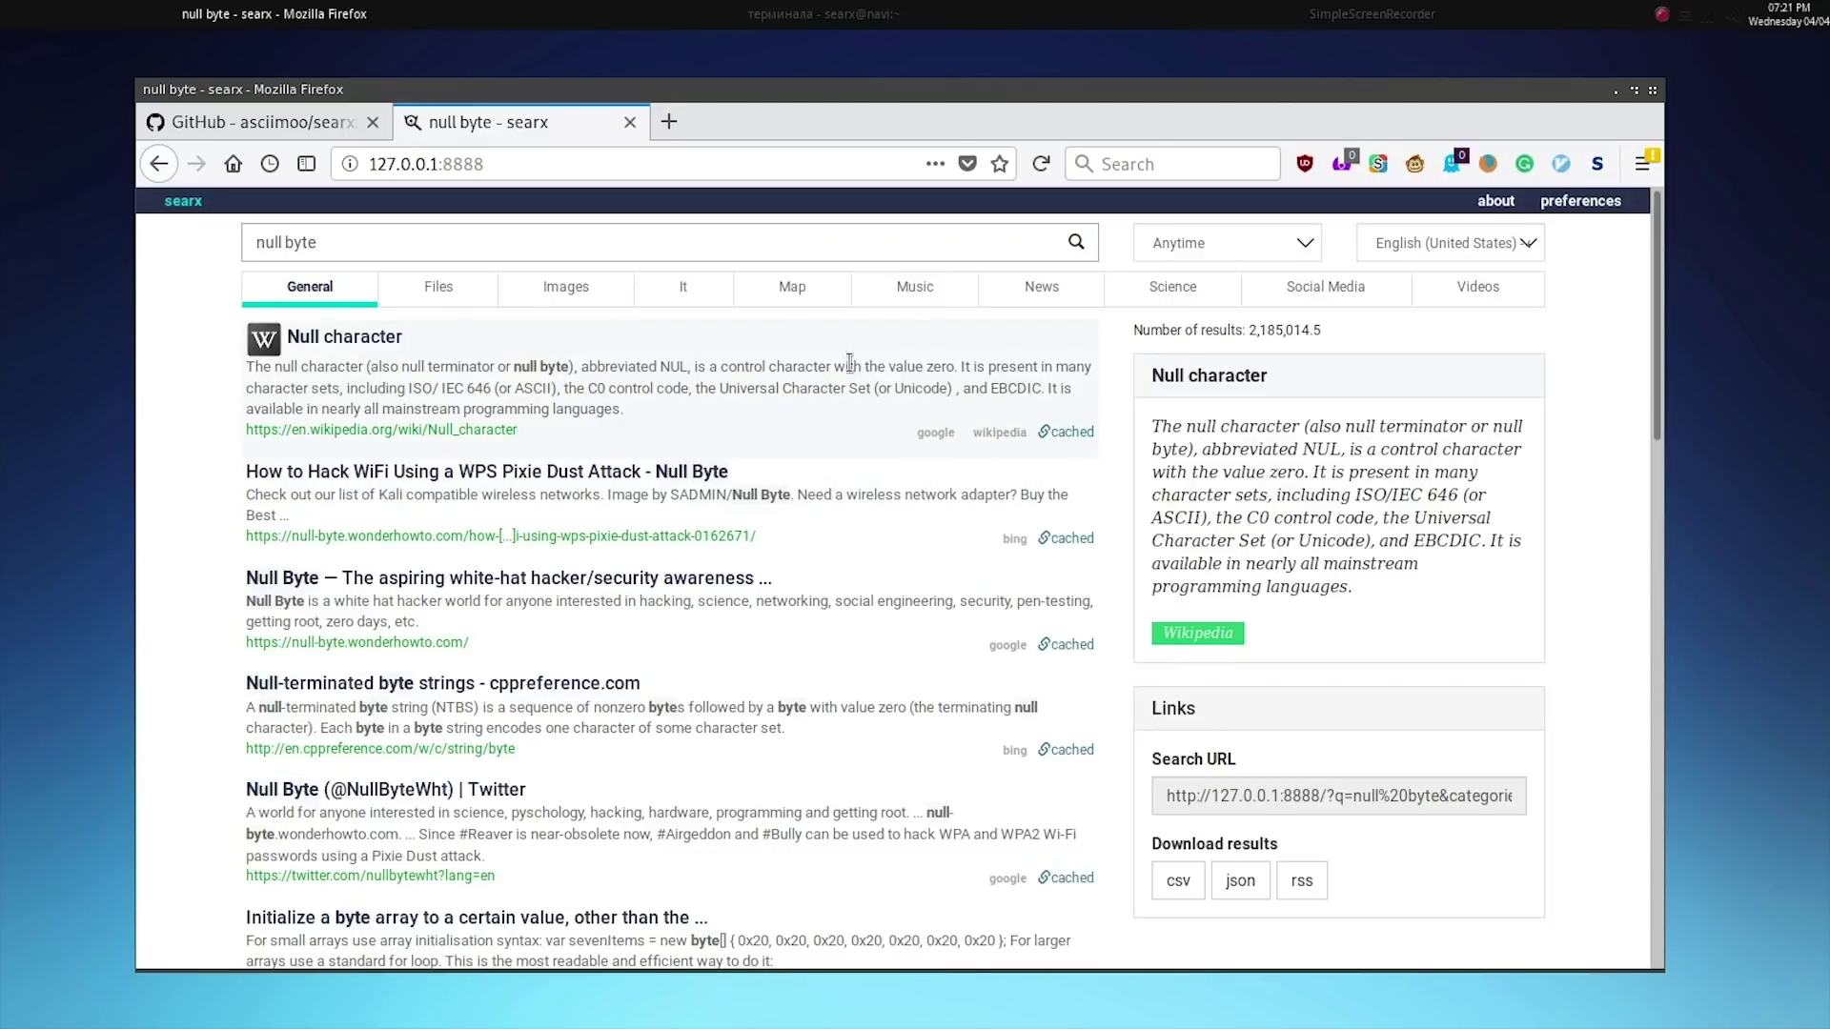
double_click(946, 436)
double_click(991, 434)
double_click(938, 431)
double_click(987, 434)
click(944, 437)
scroll(1009, 438, down, 2)
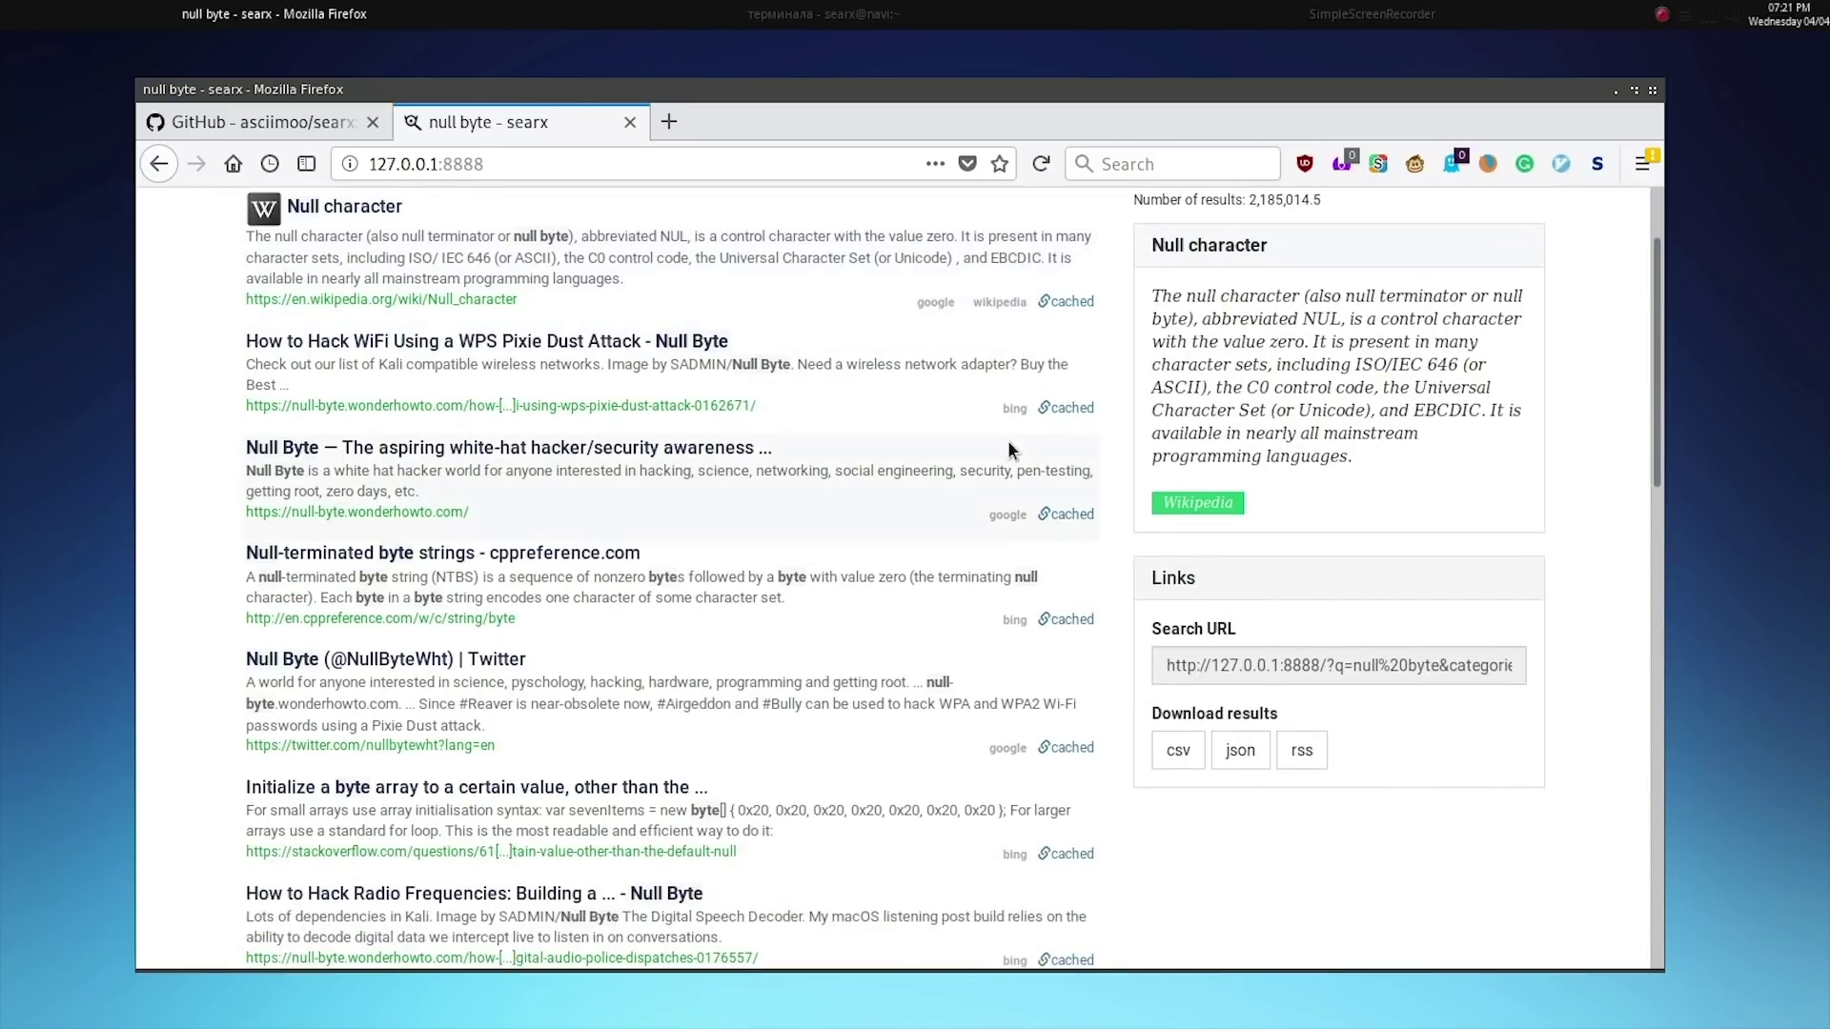
scroll(1010, 416, down, 1)
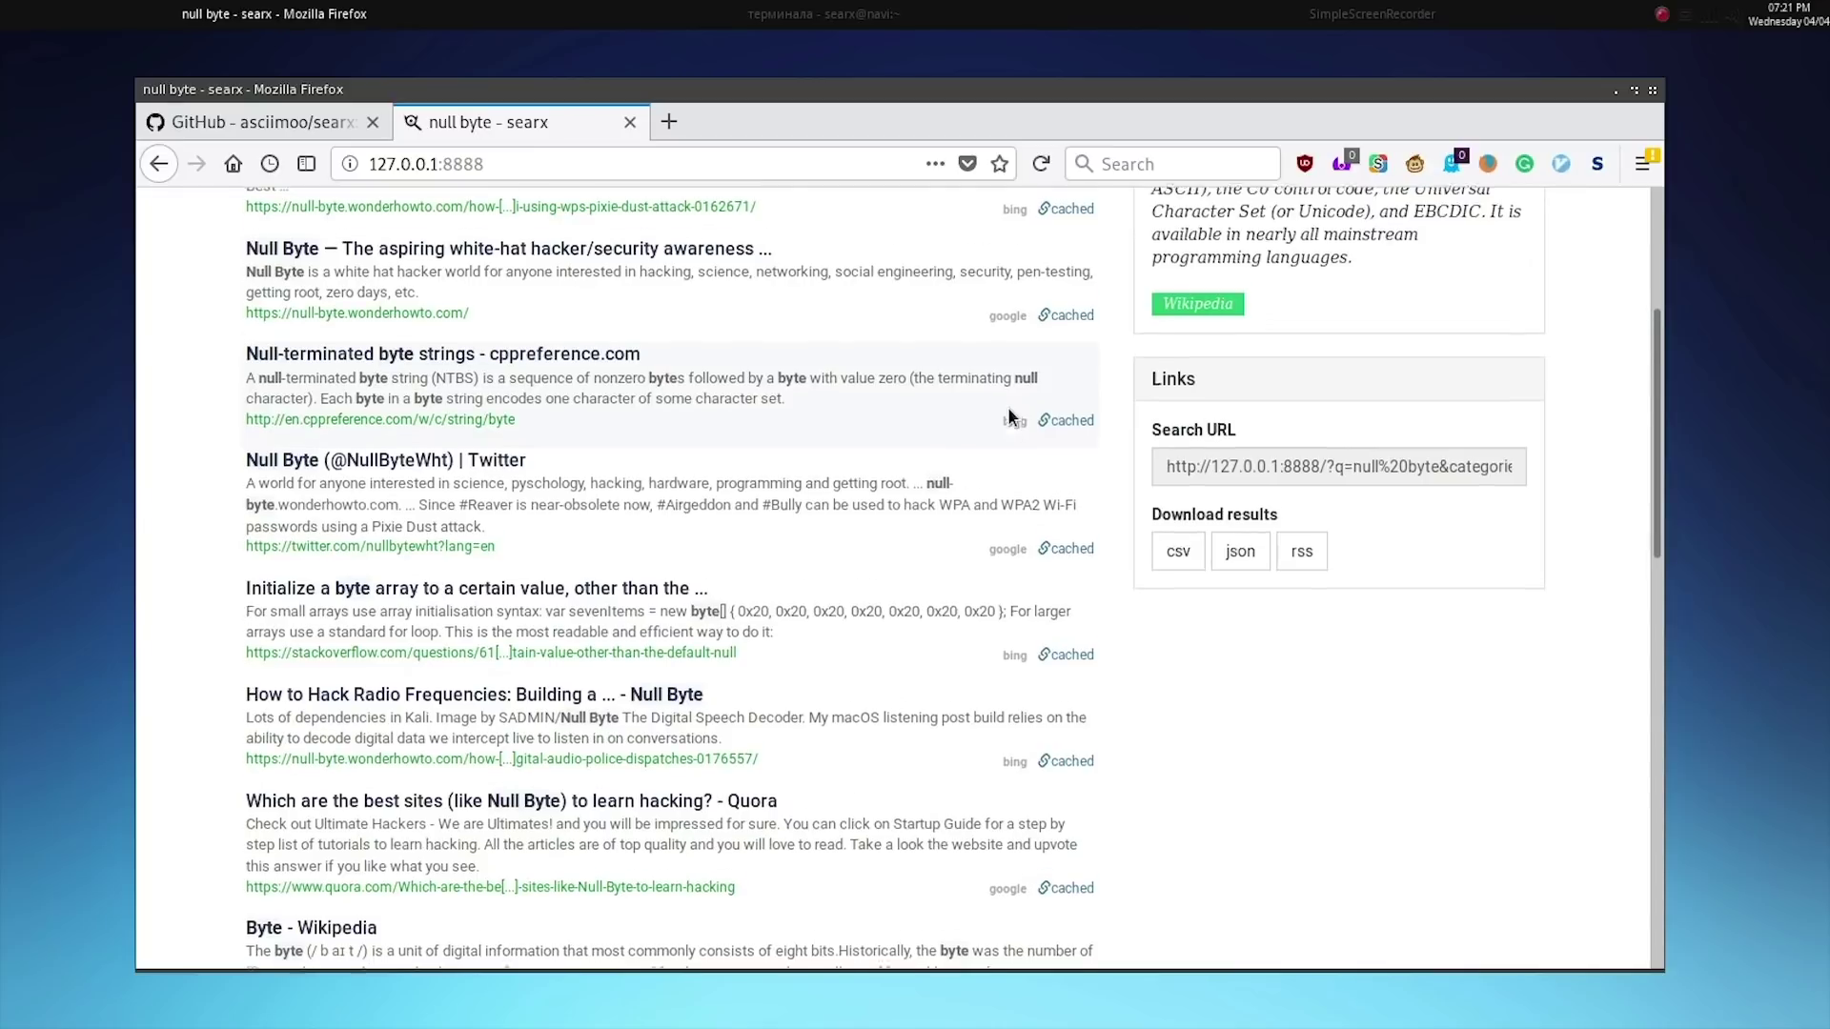
scroll(1011, 416, down, 3)
scroll(1008, 416, up, 3)
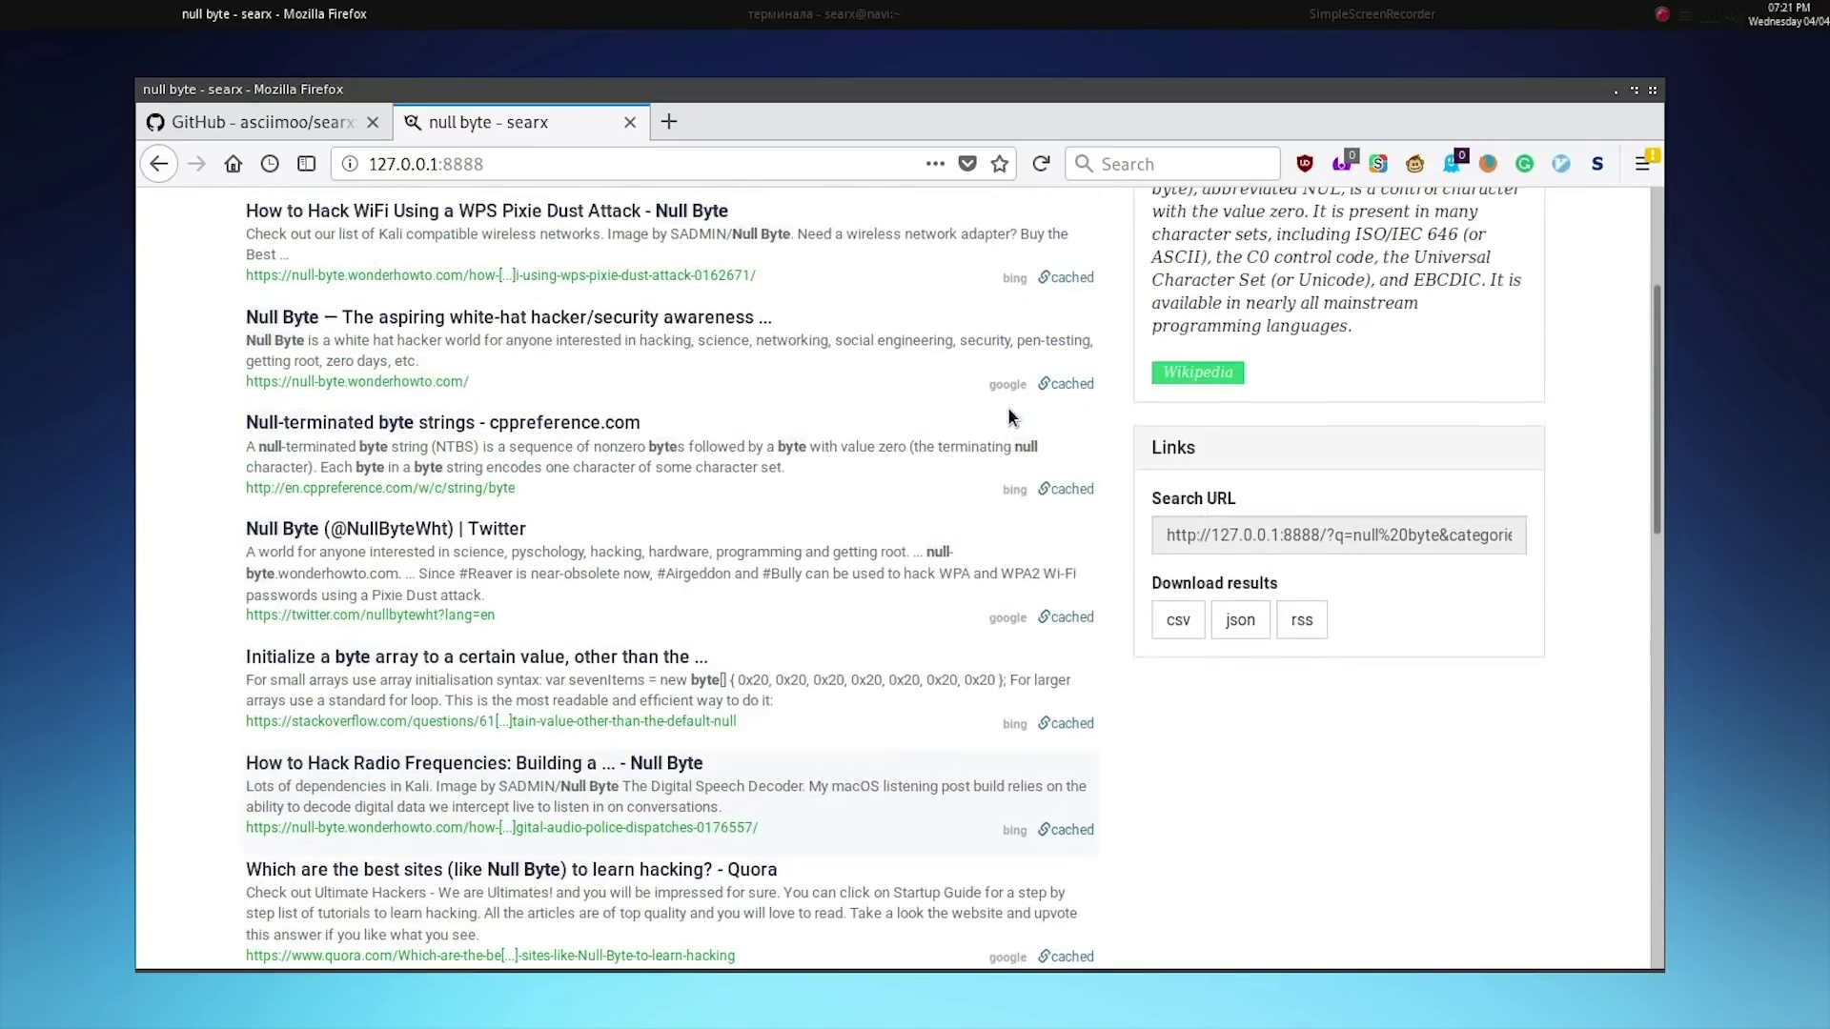
scroll(1009, 416, up, 1)
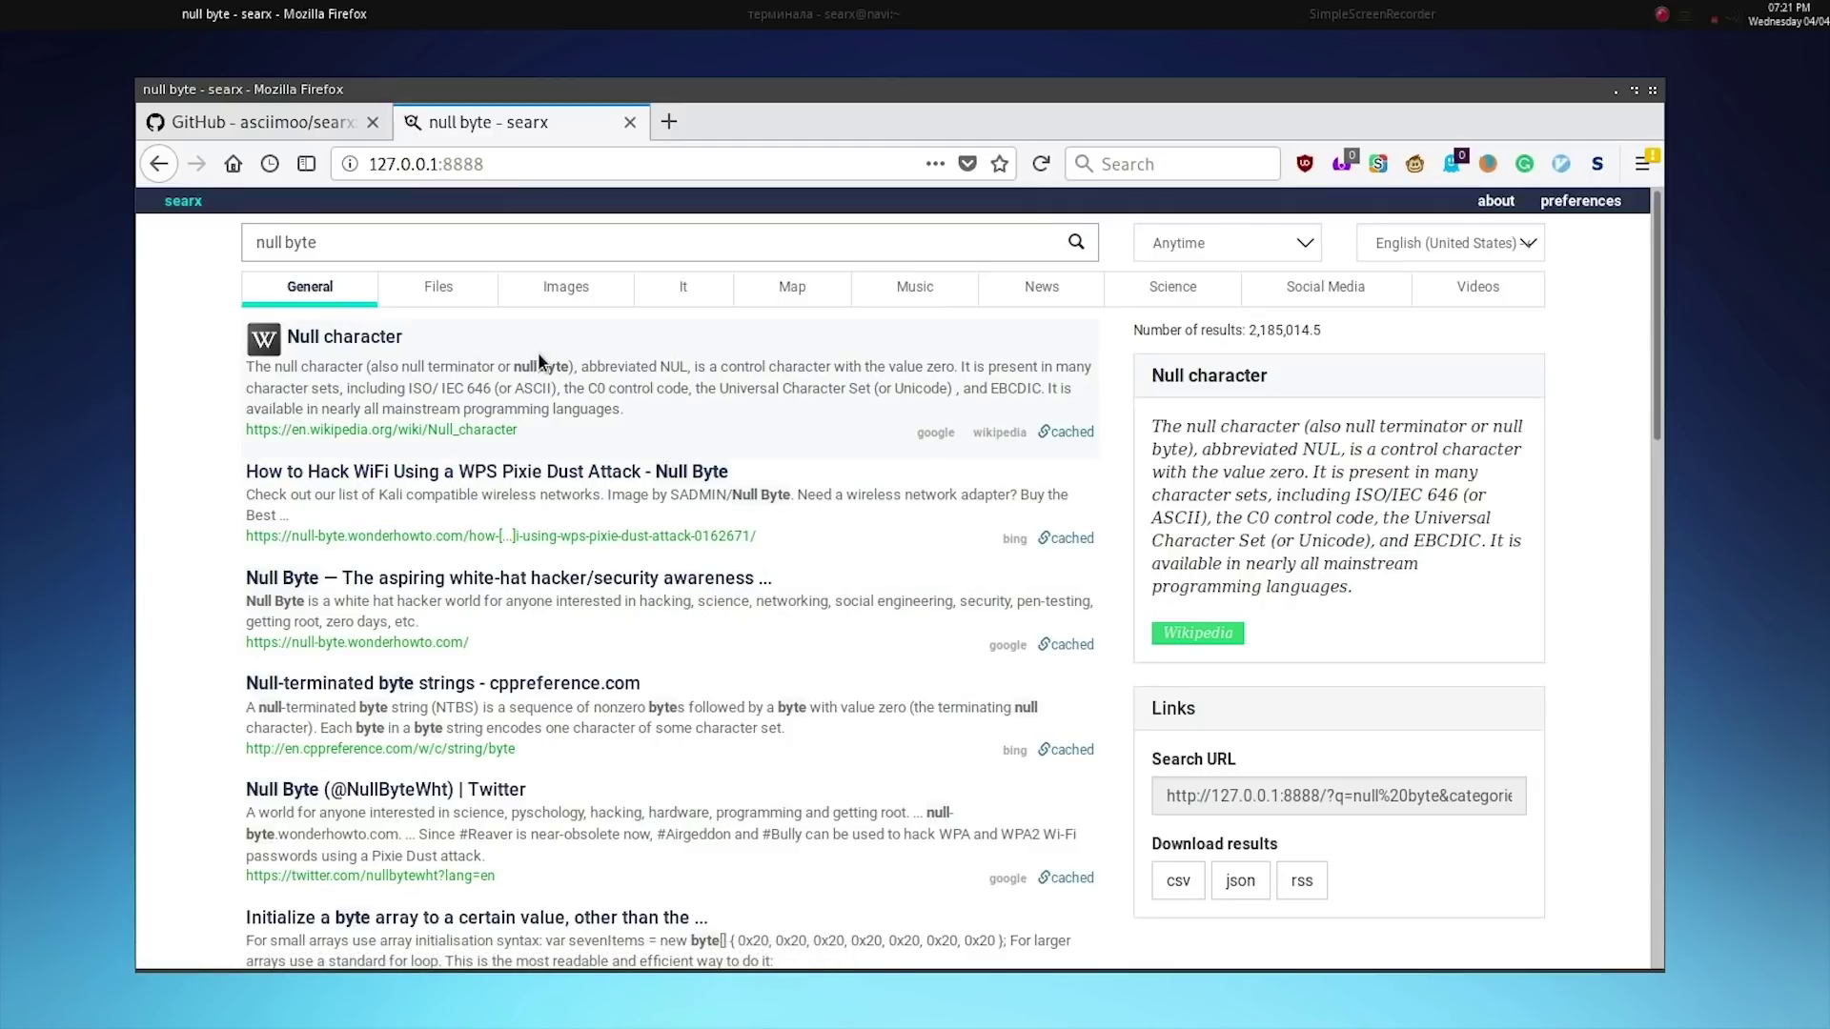
click(448, 290)
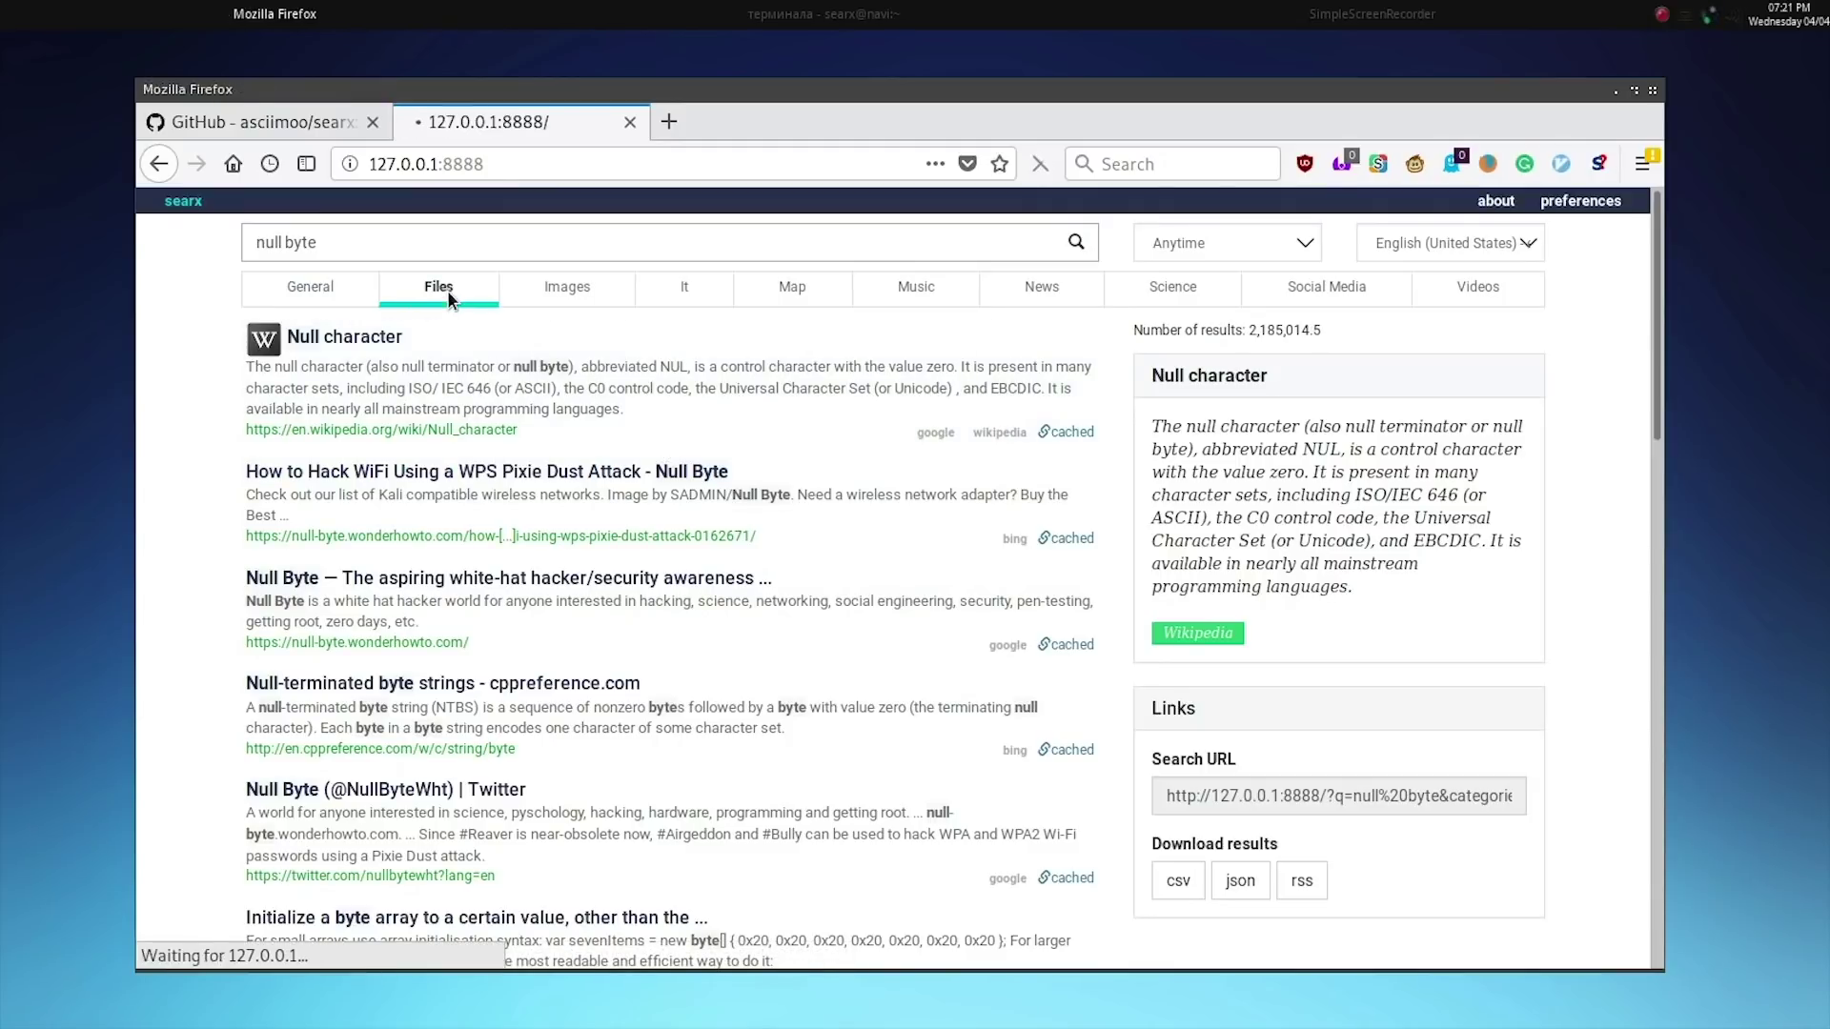
click(595, 299)
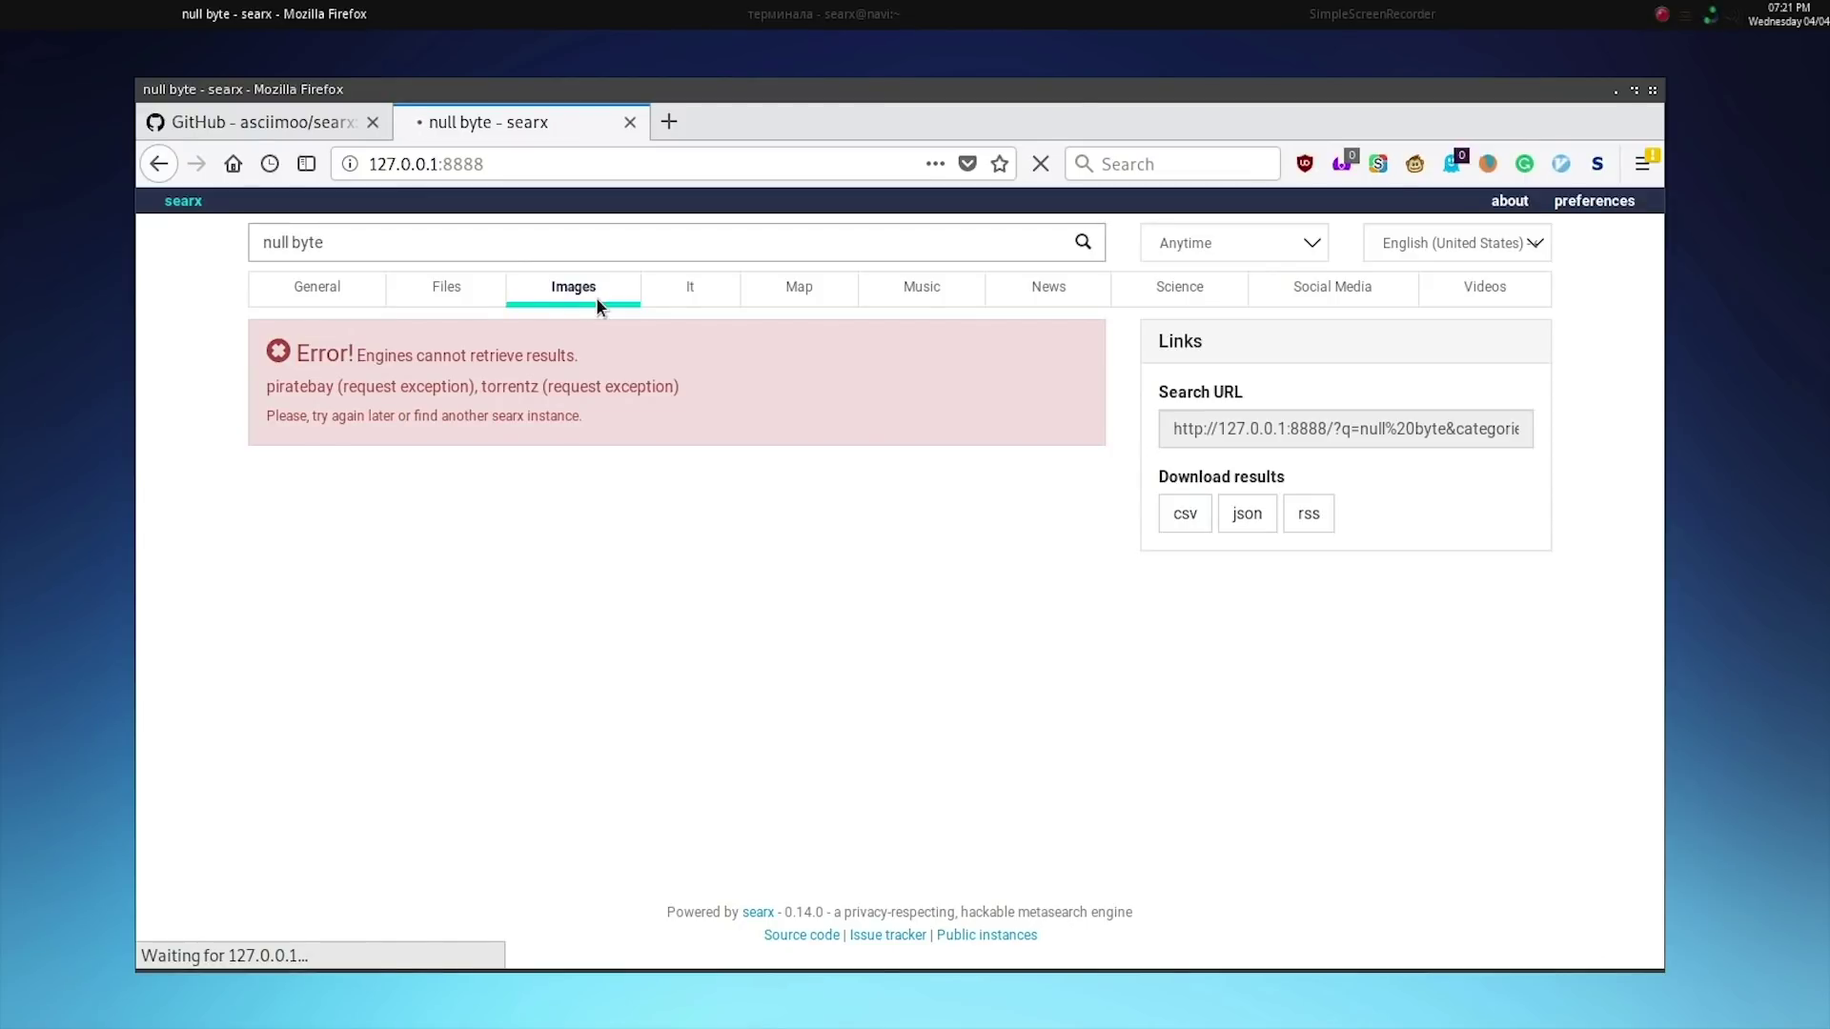
click(353, 288)
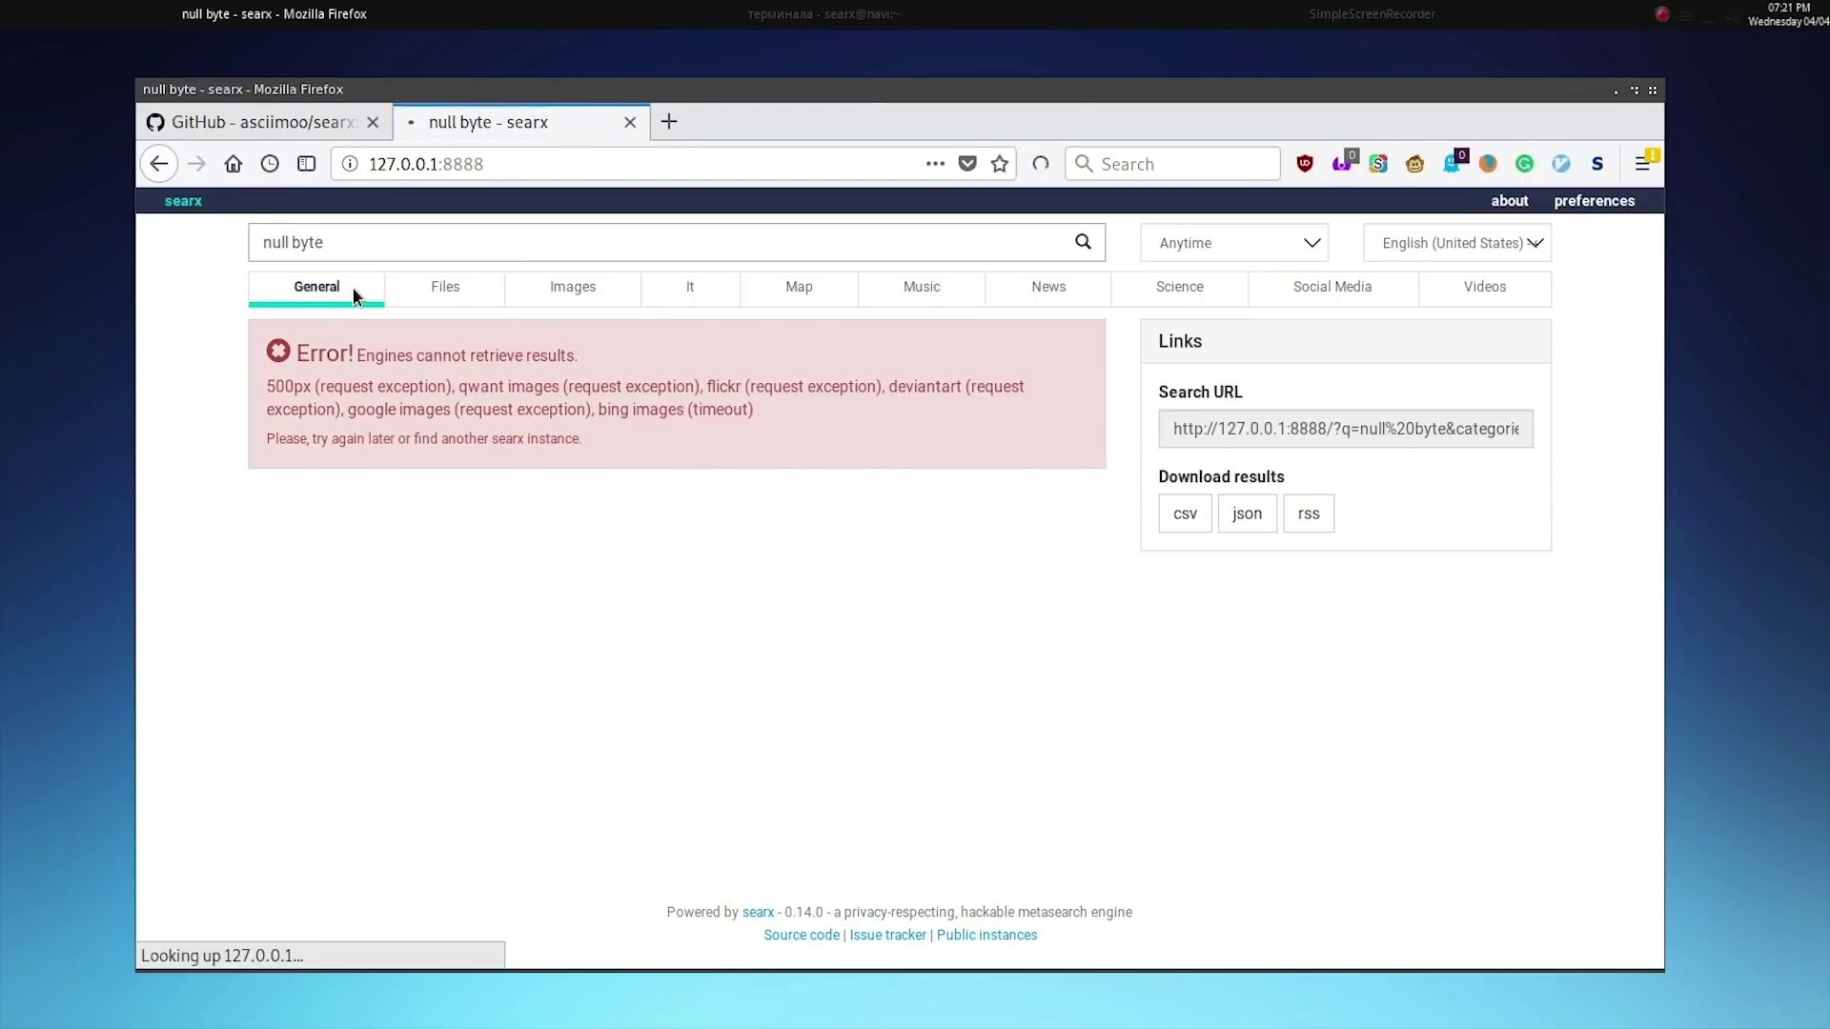